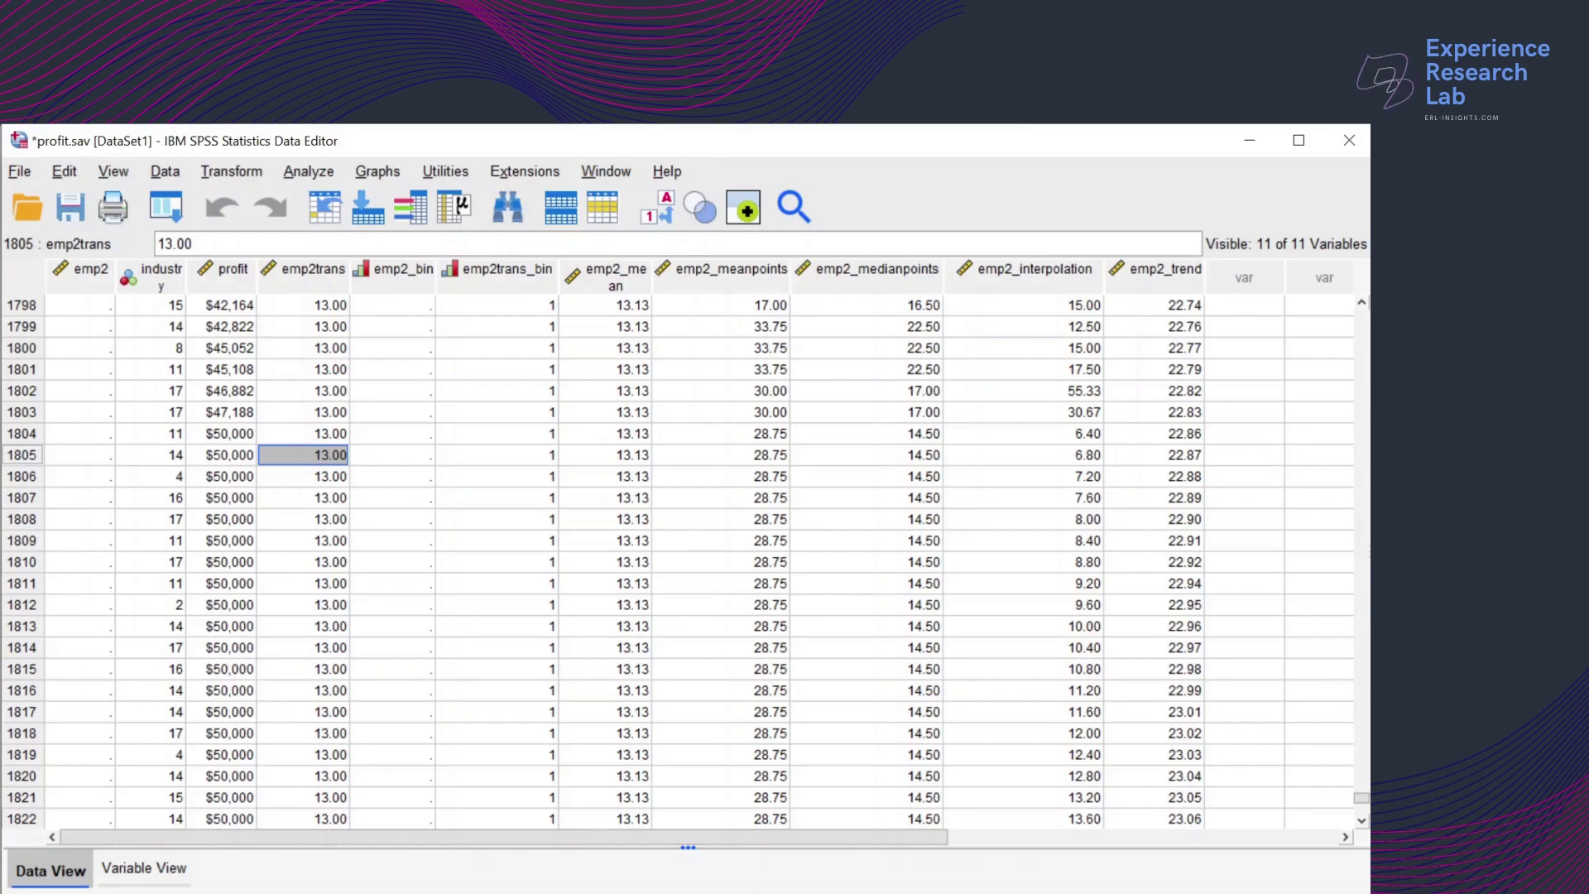
Start Add Cases for emp2_aboveaverage and pick Untitled3[emp2_belowaverage] as the dataset to append
click(87, 277)
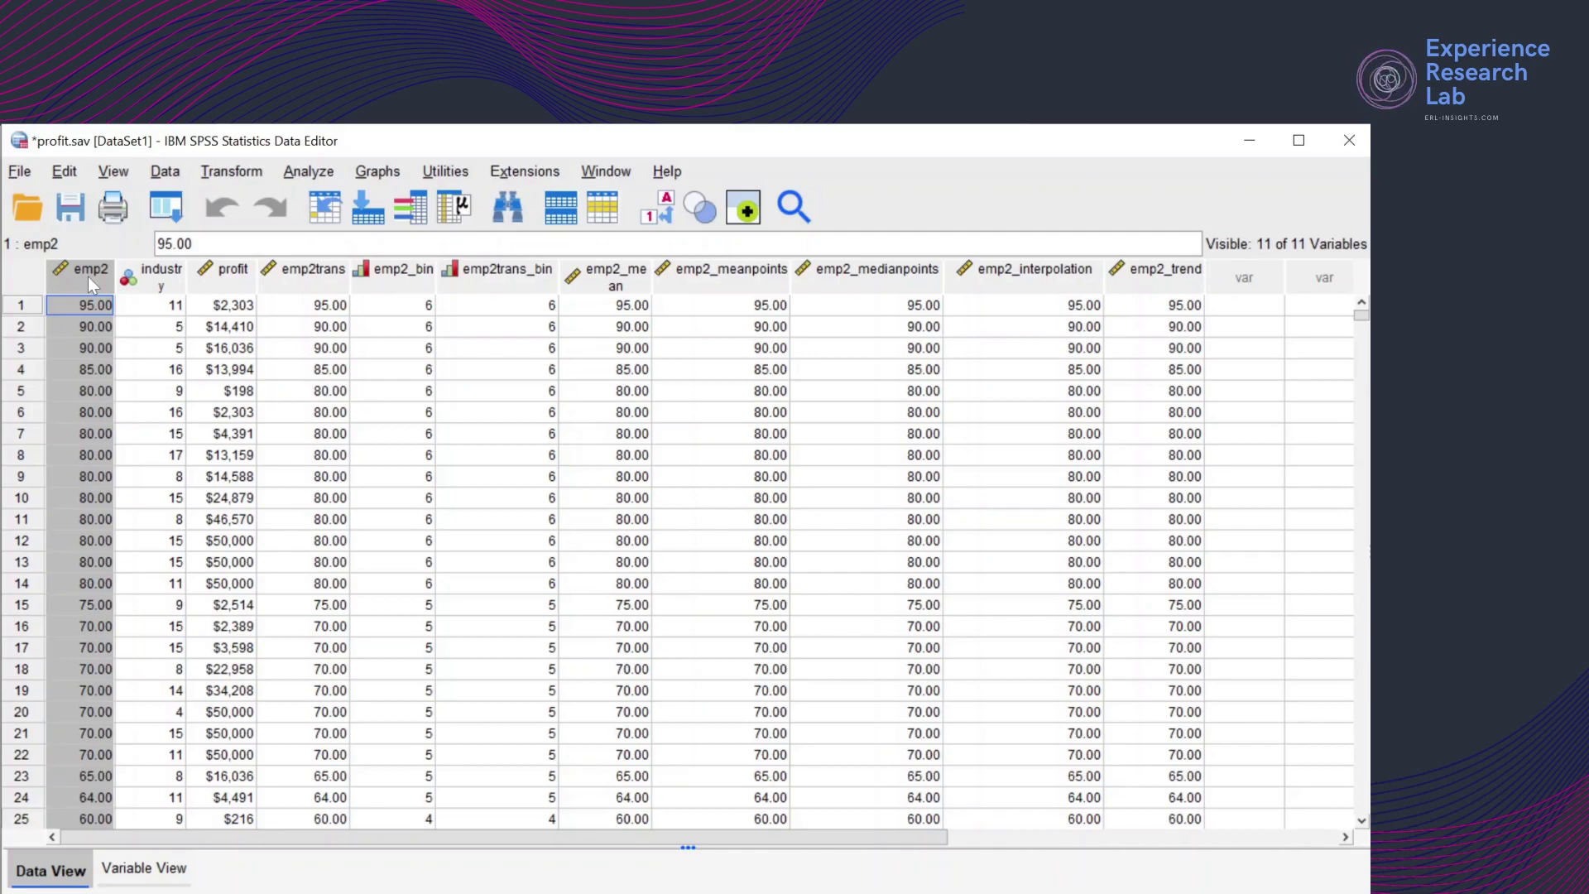
click(157, 172)
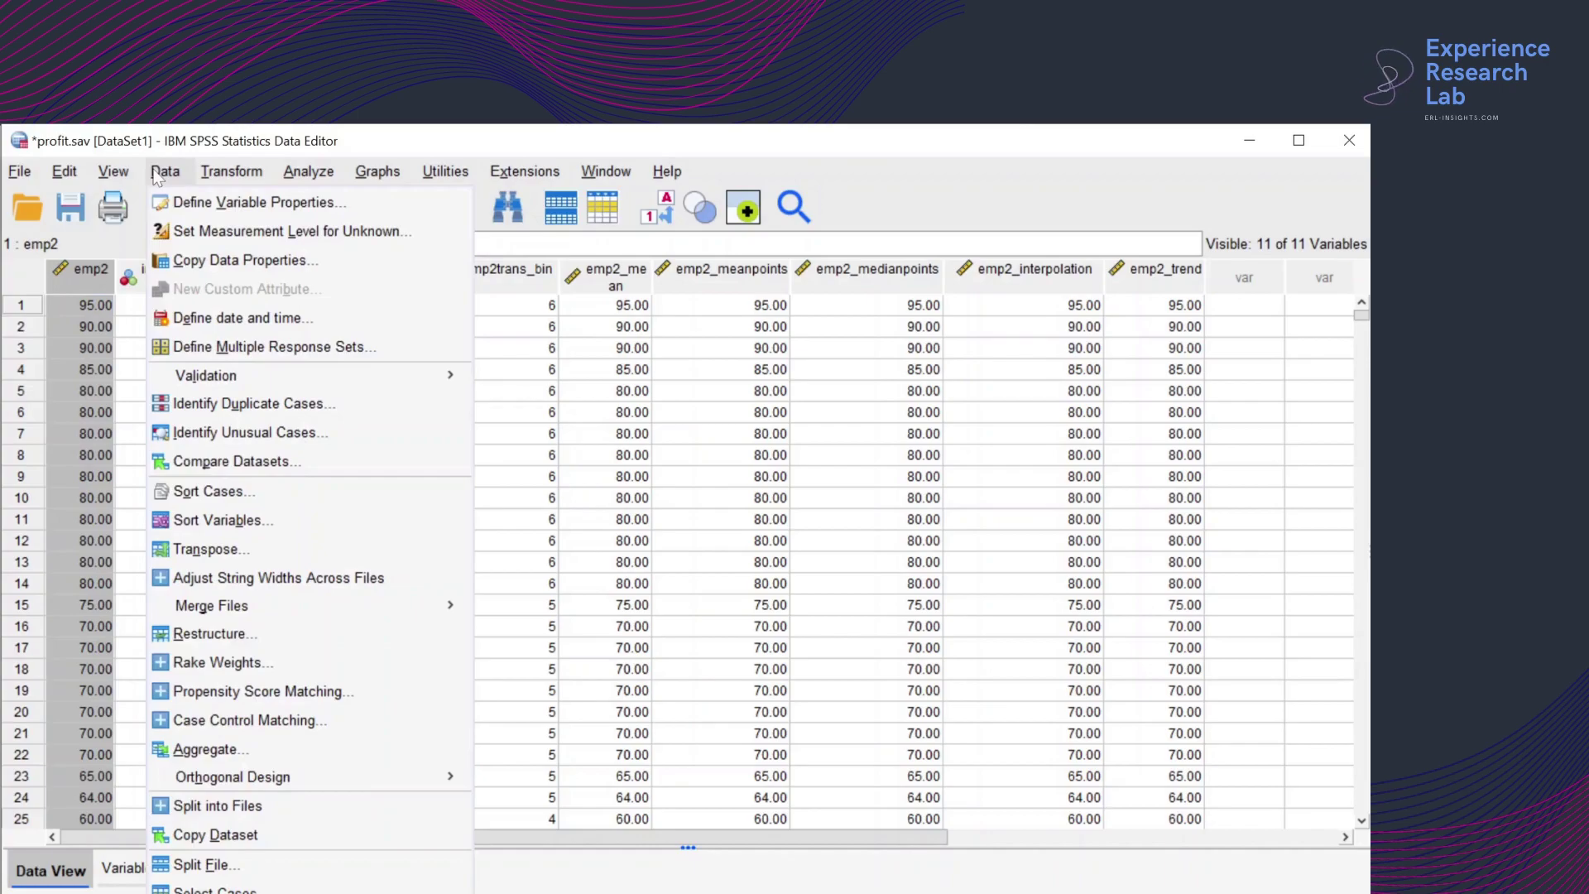
mouse_move(189, 608)
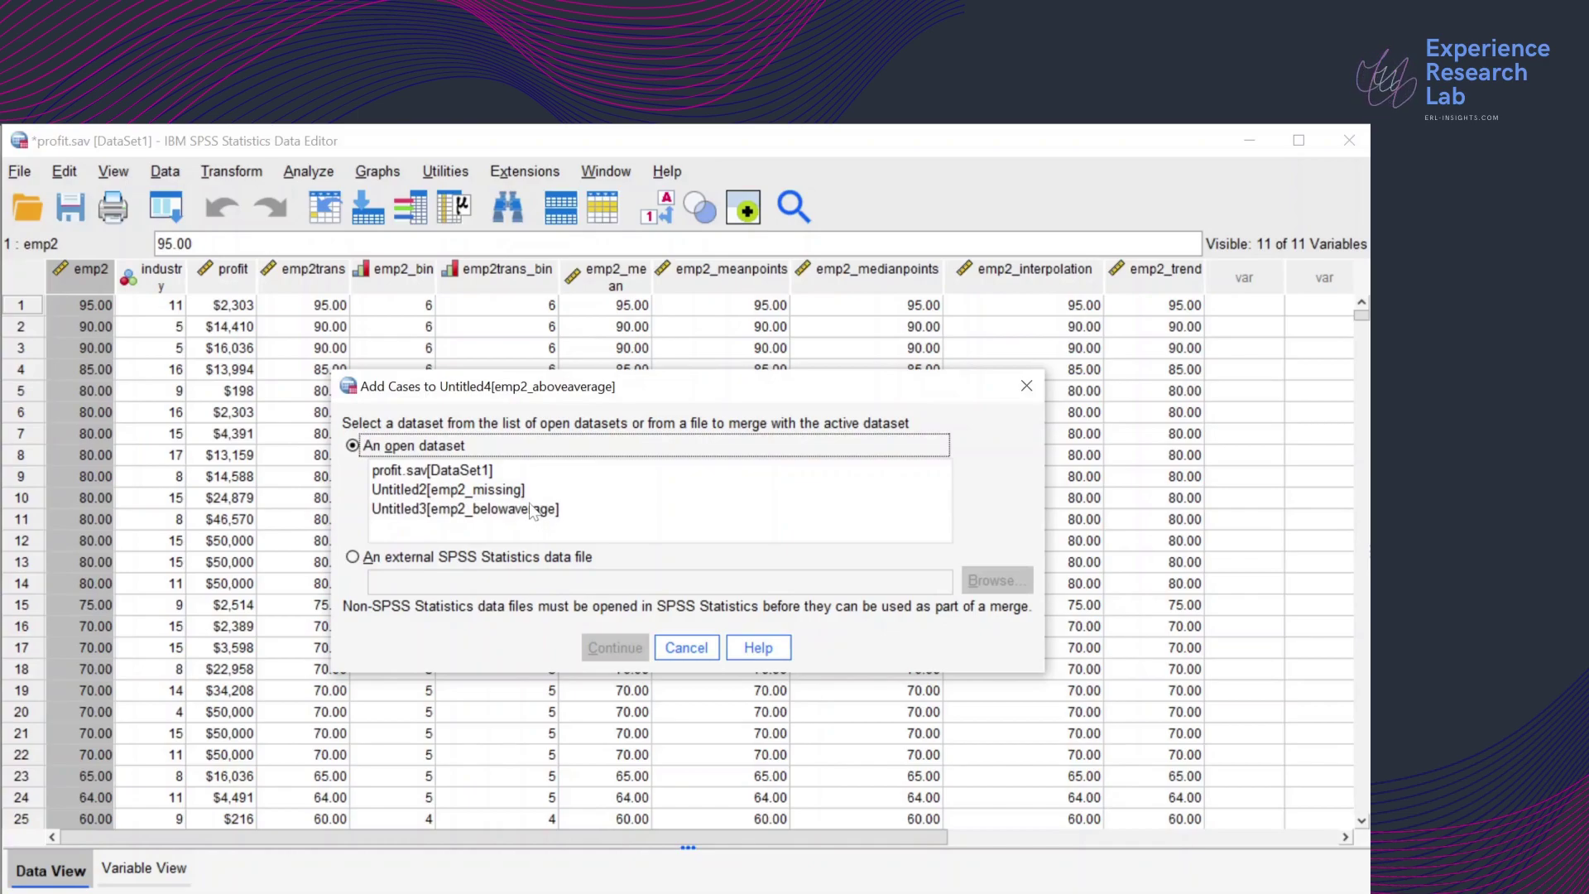
click(532, 510)
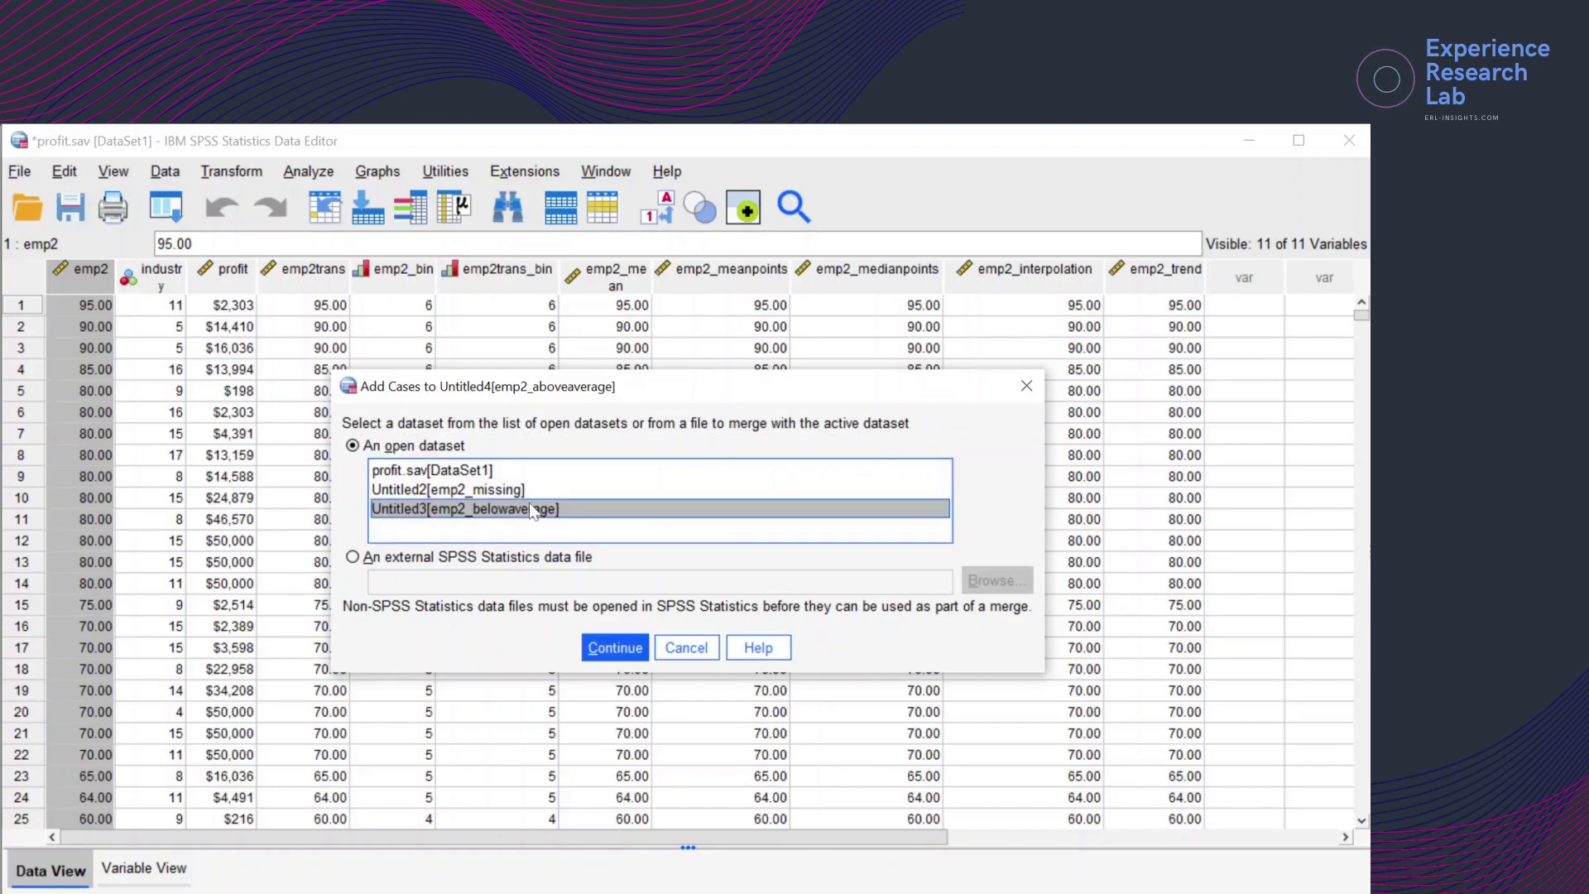
Accept the variables listed for the new active dataset and run the Add Cases merge
click(610, 651)
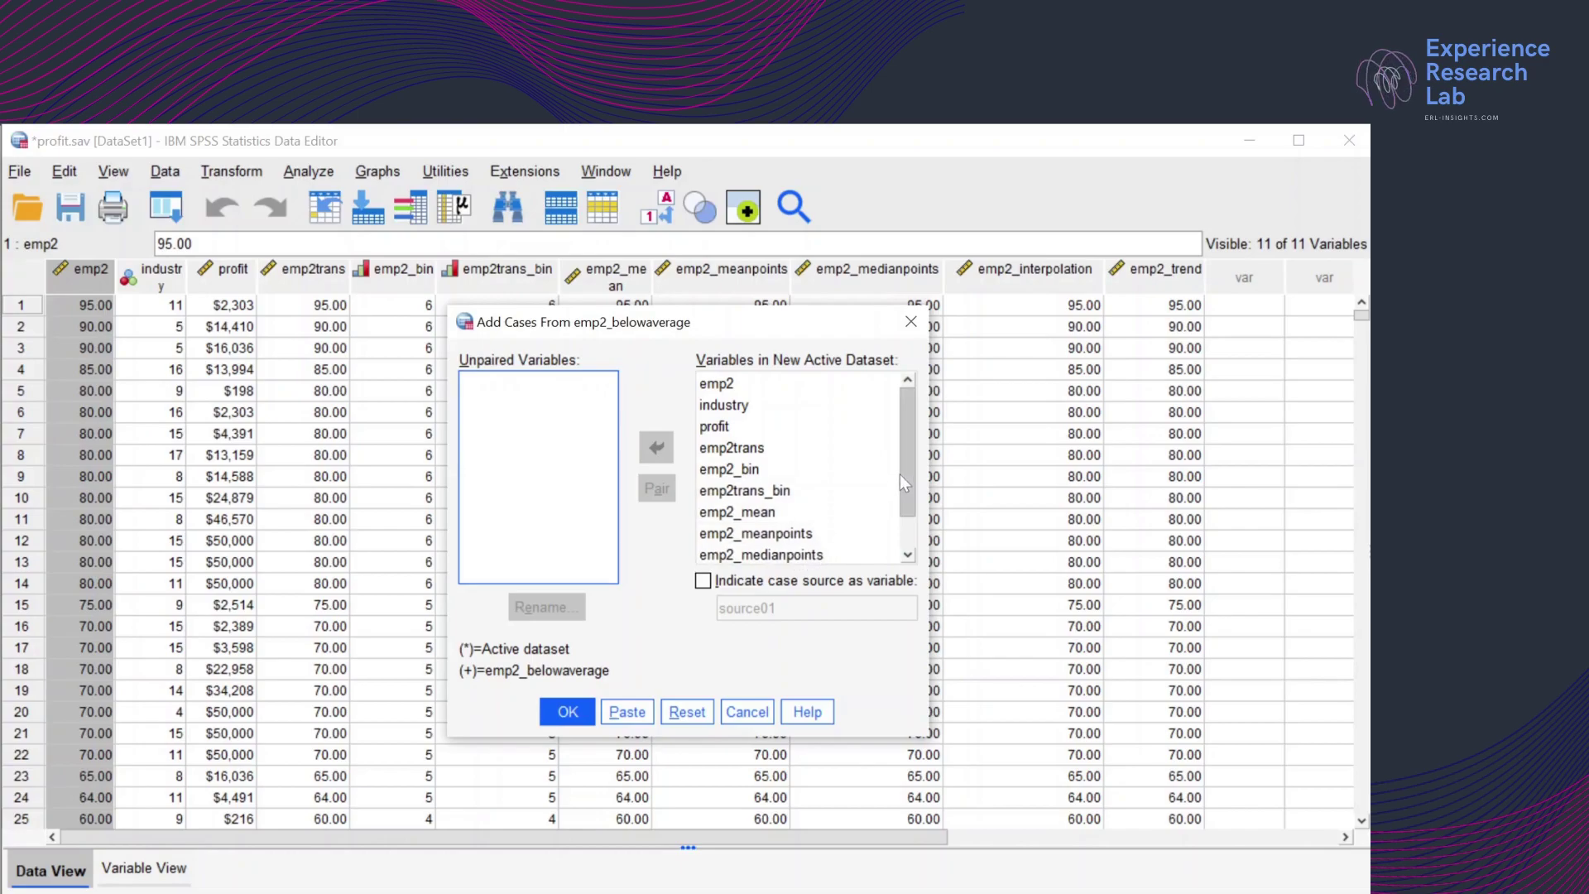
drag(900, 474, 898, 506)
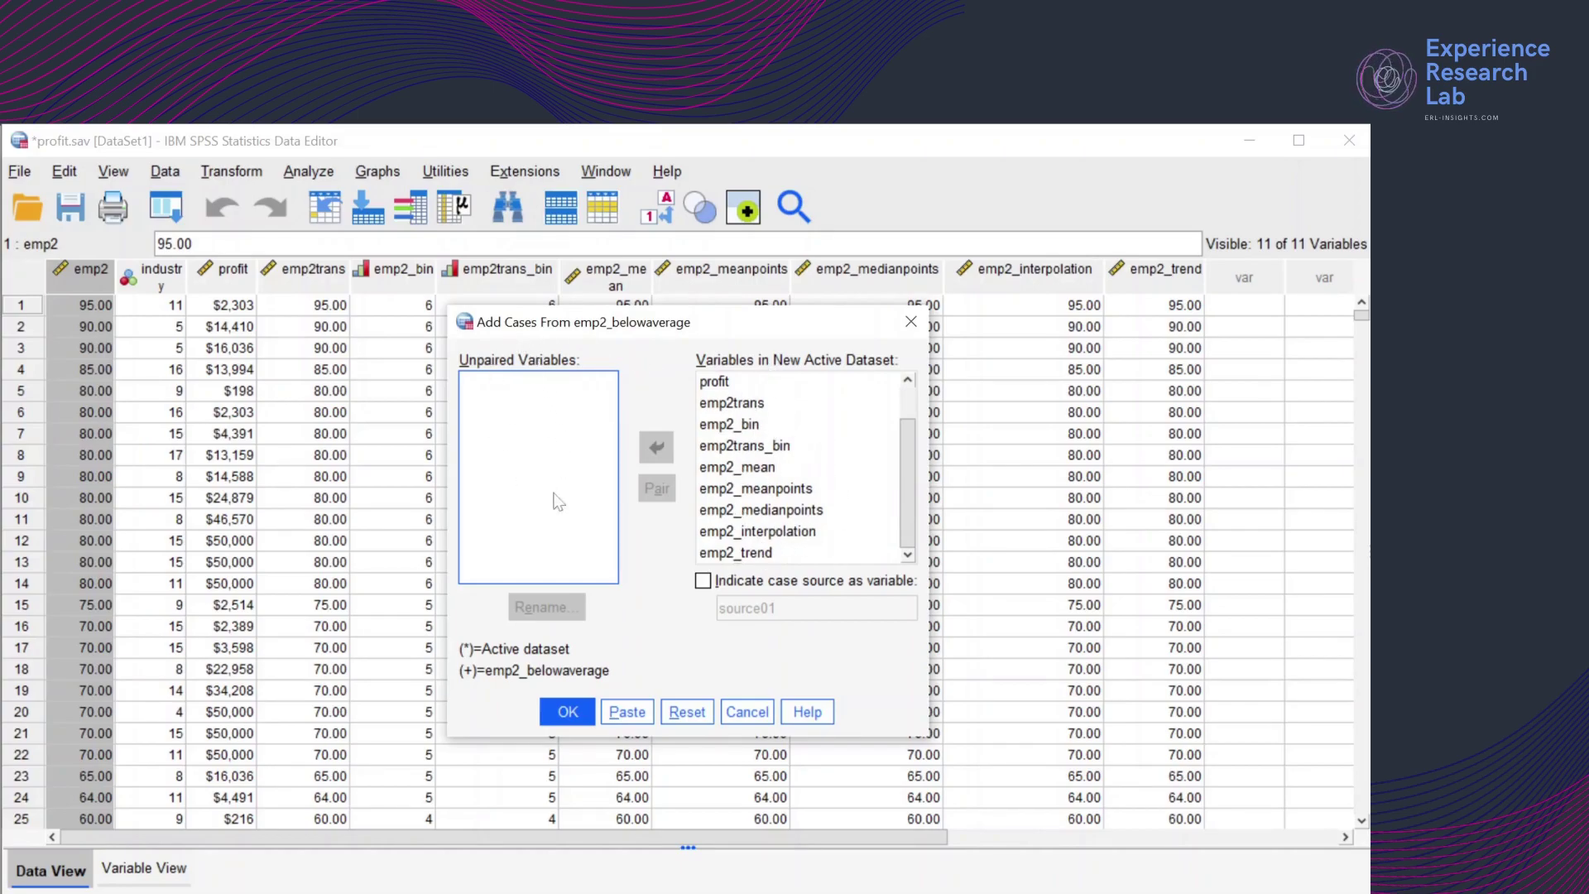
click(589, 709)
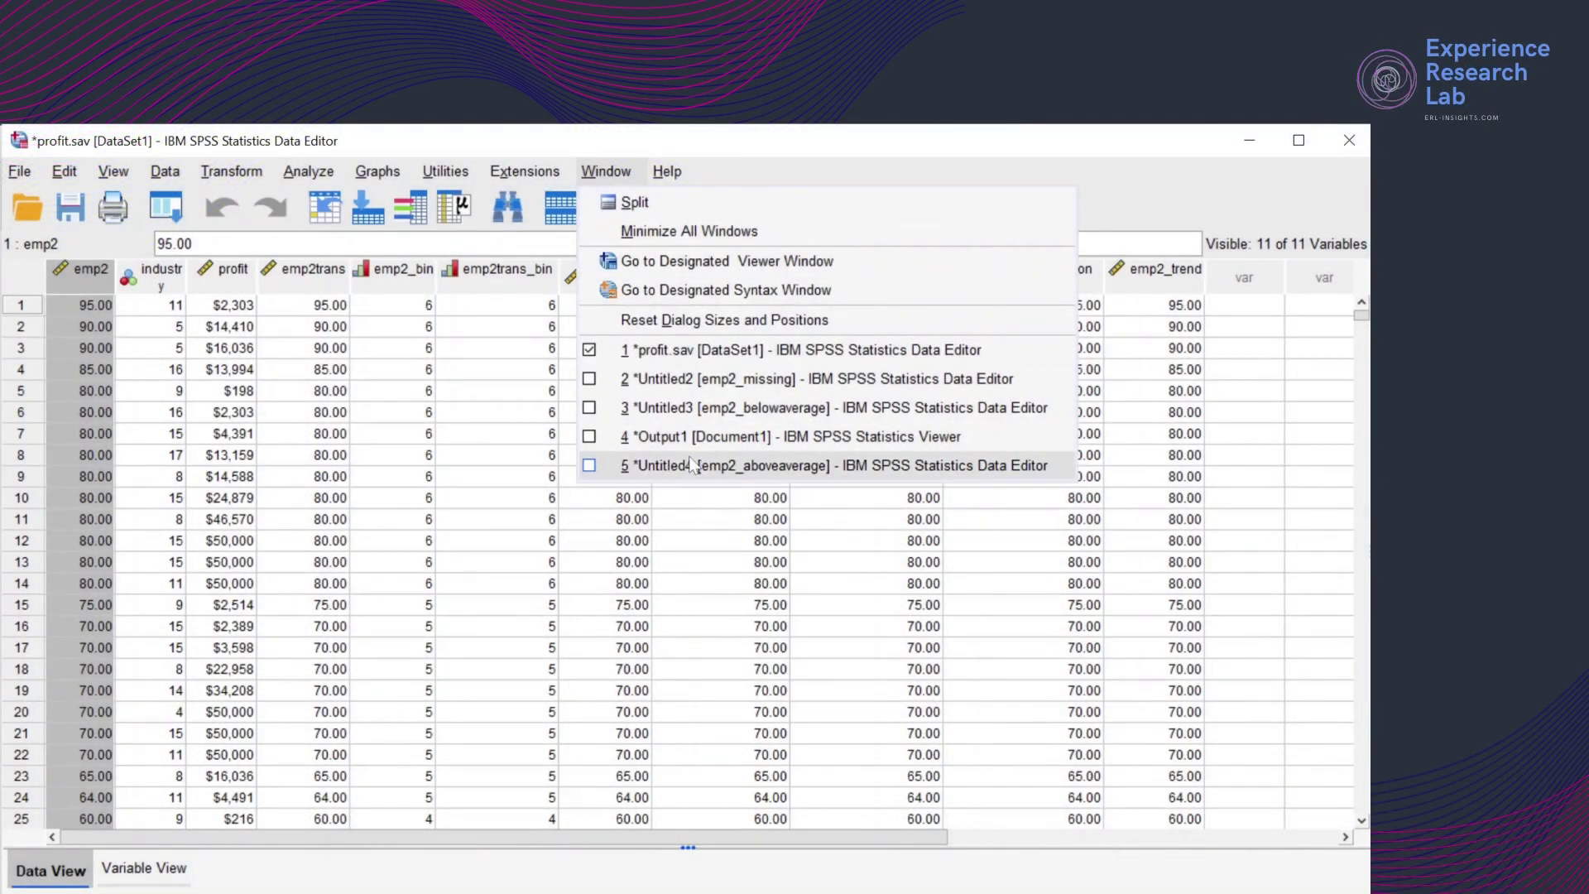
Bring the merged data forward, check its last case, and sort emp2 ascending
click(694, 465)
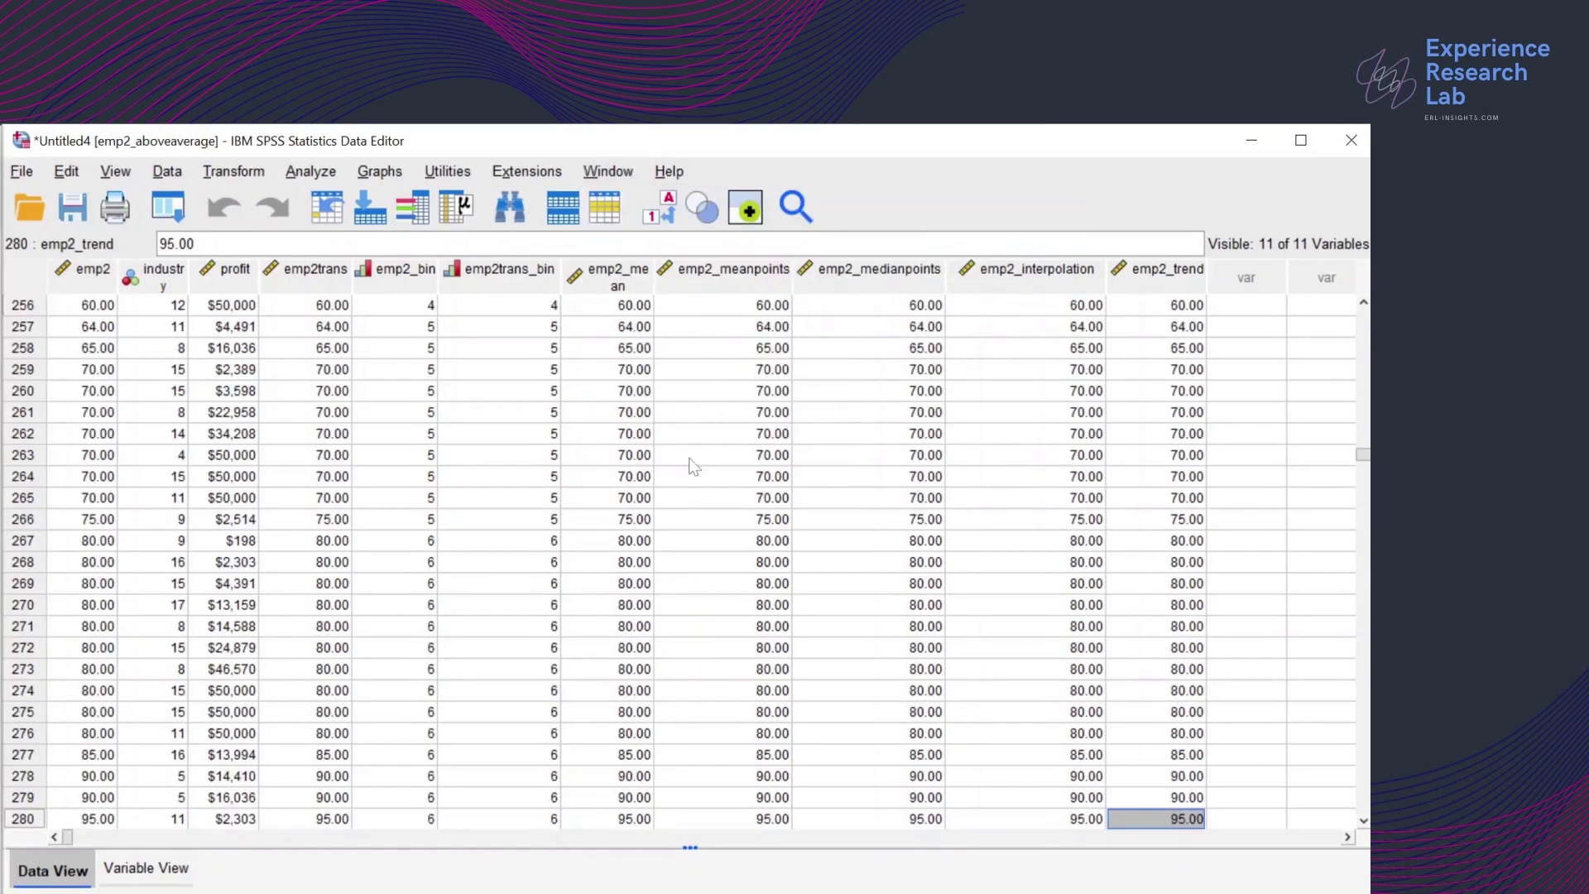
click(408, 480)
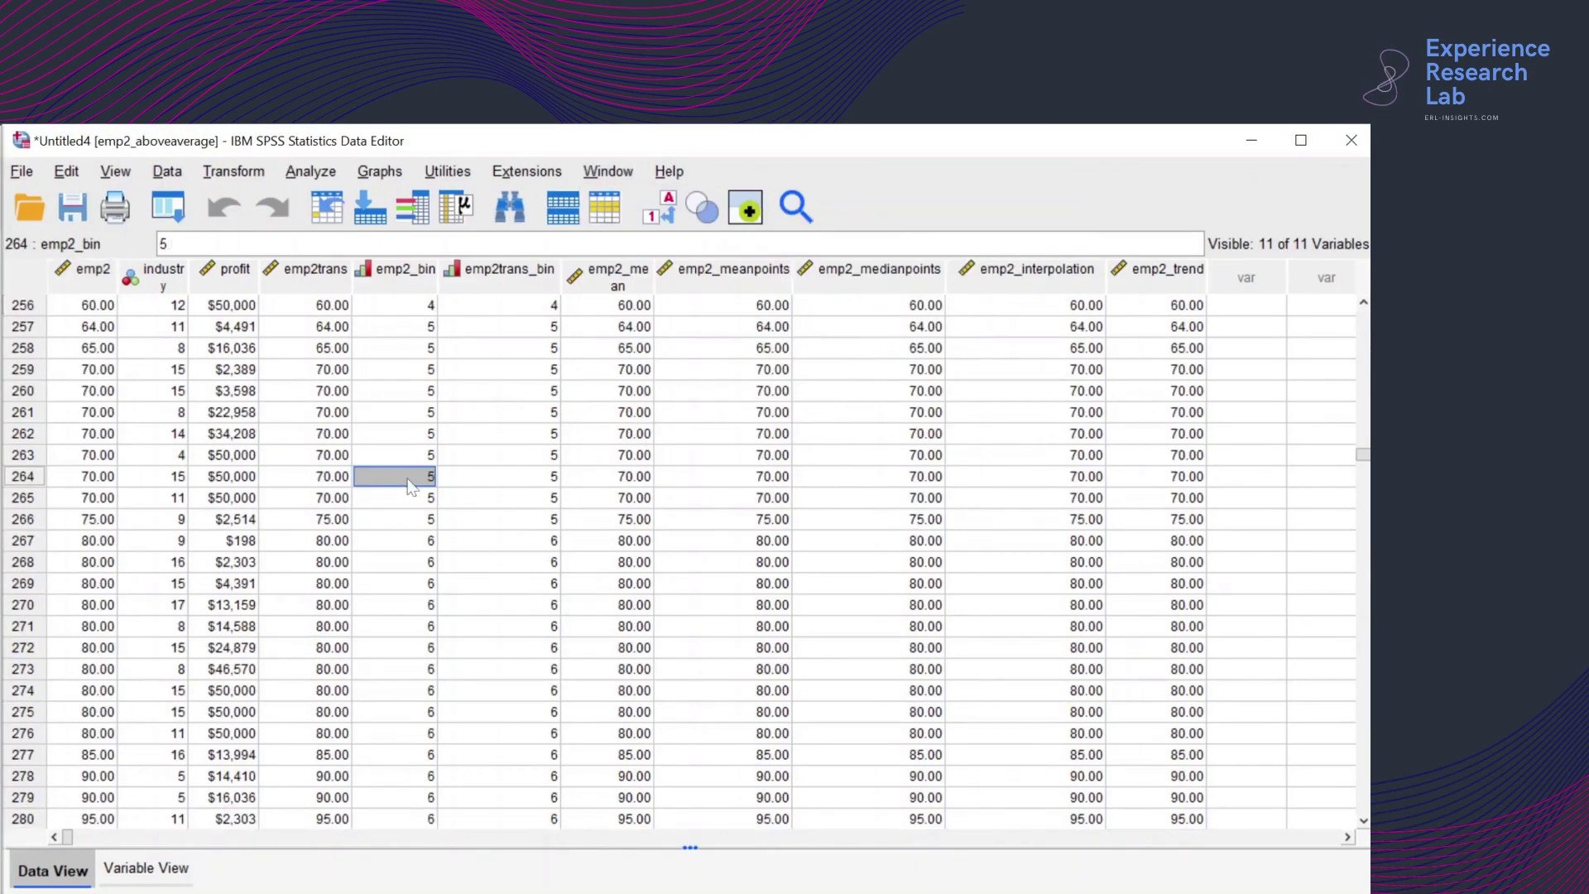
key(ctrl+End)
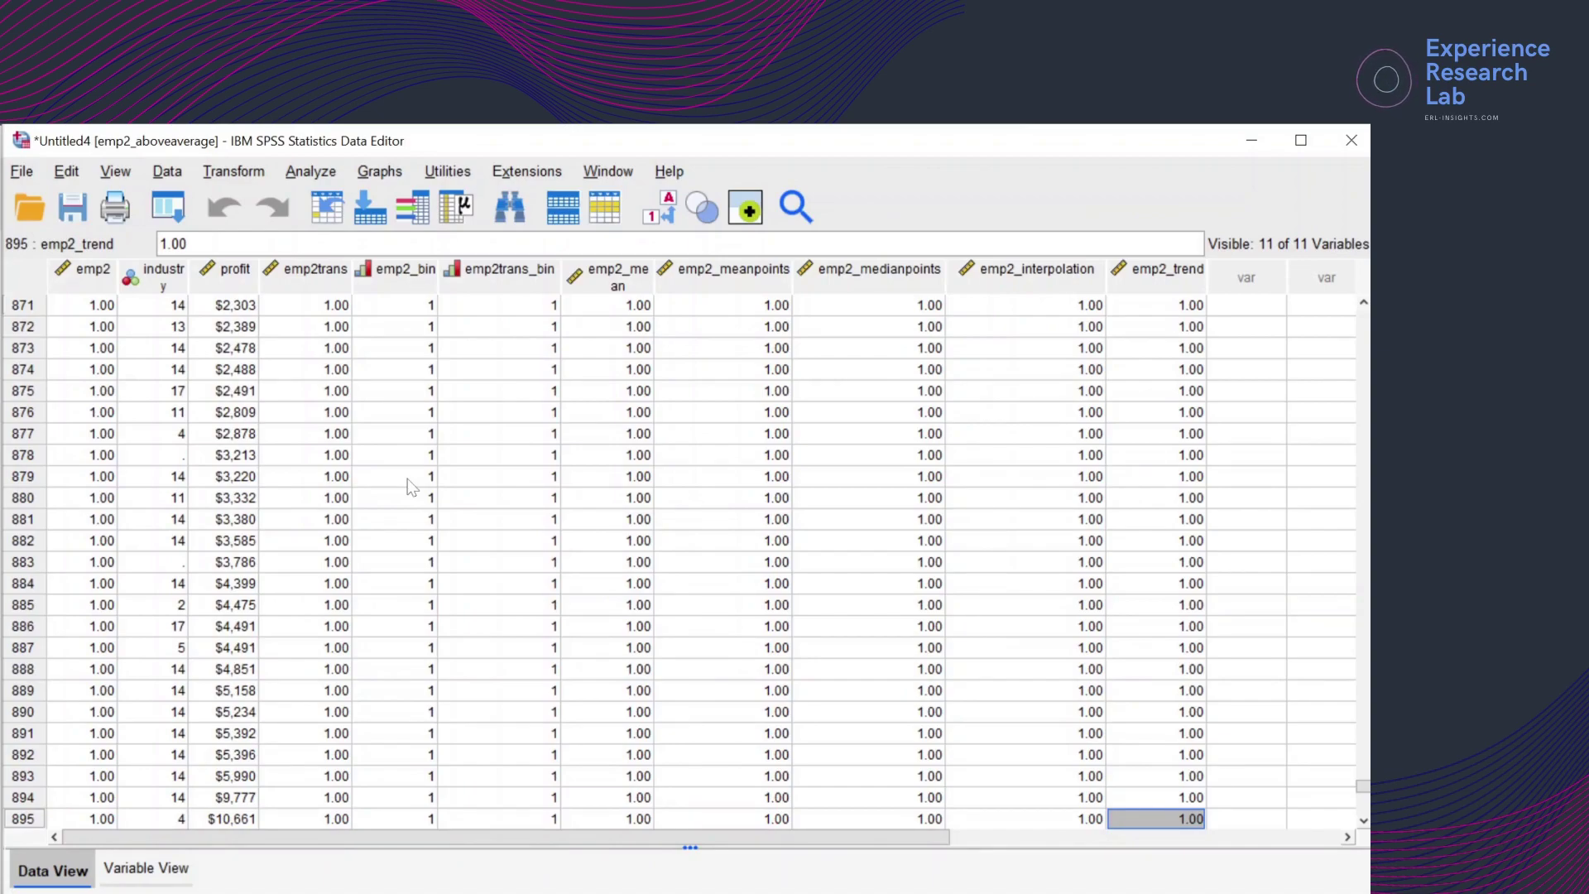
right_click(80, 275)
click(136, 574)
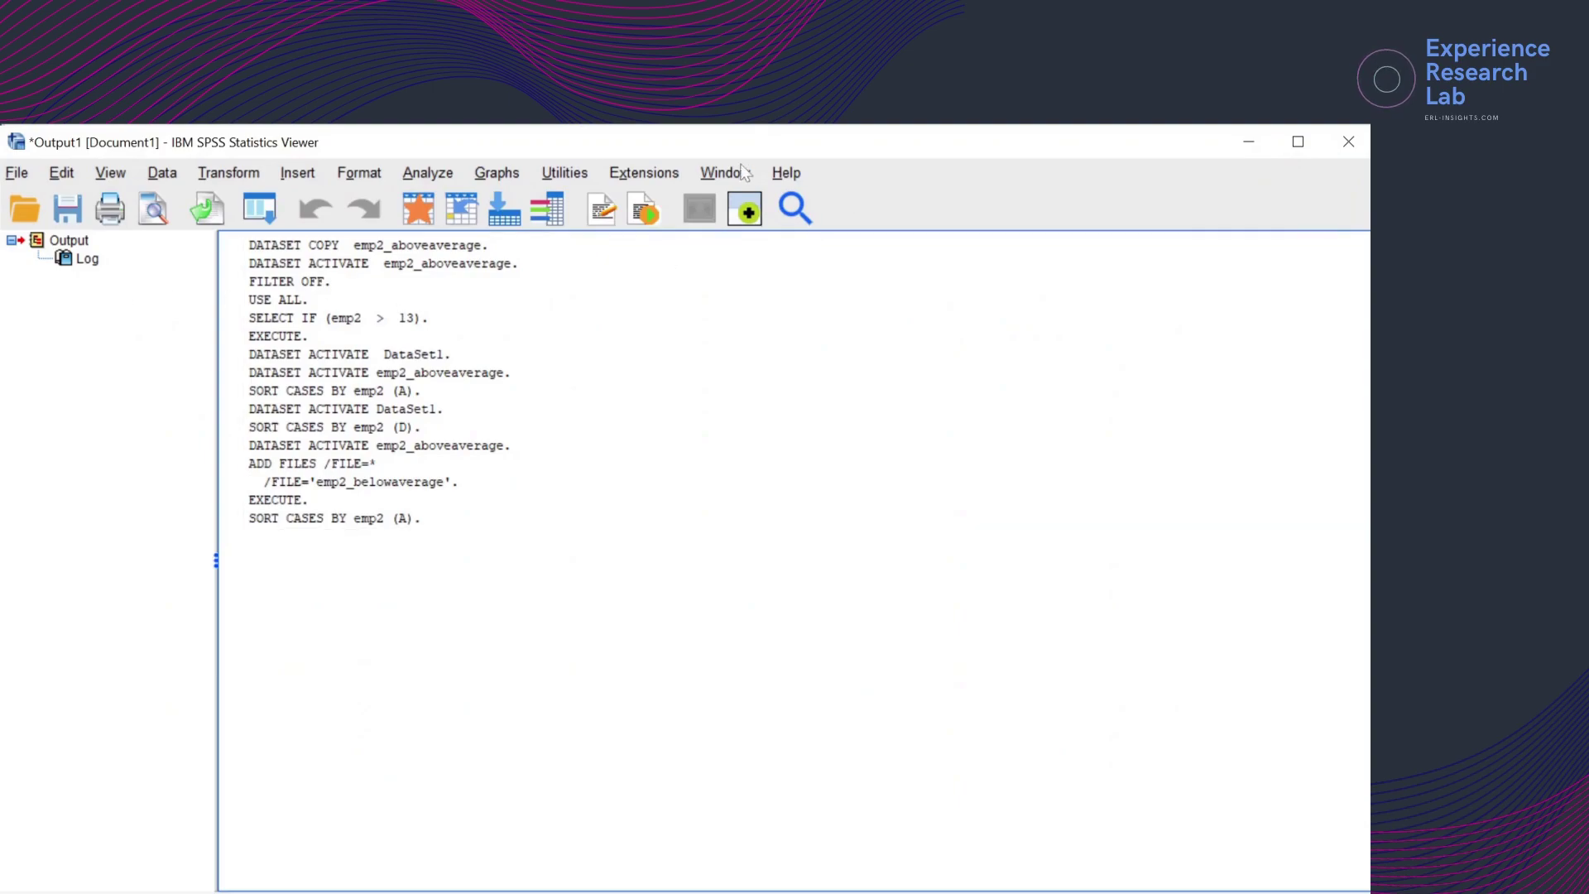
Re-sort the merged cases by emp2 descending so they start at 95.00
click(732, 173)
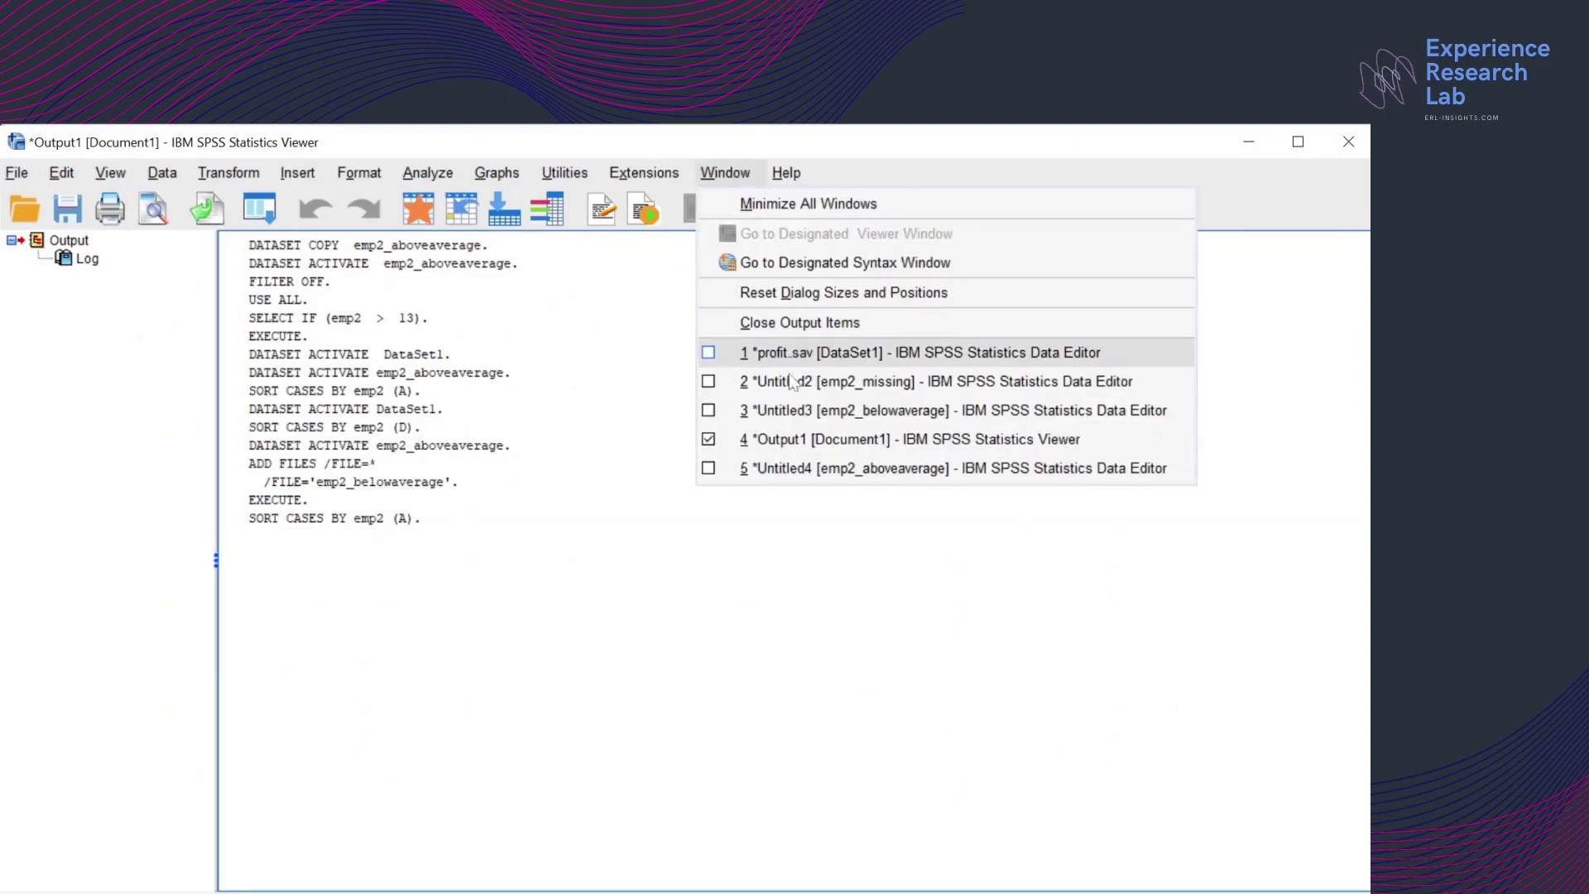
click(782, 463)
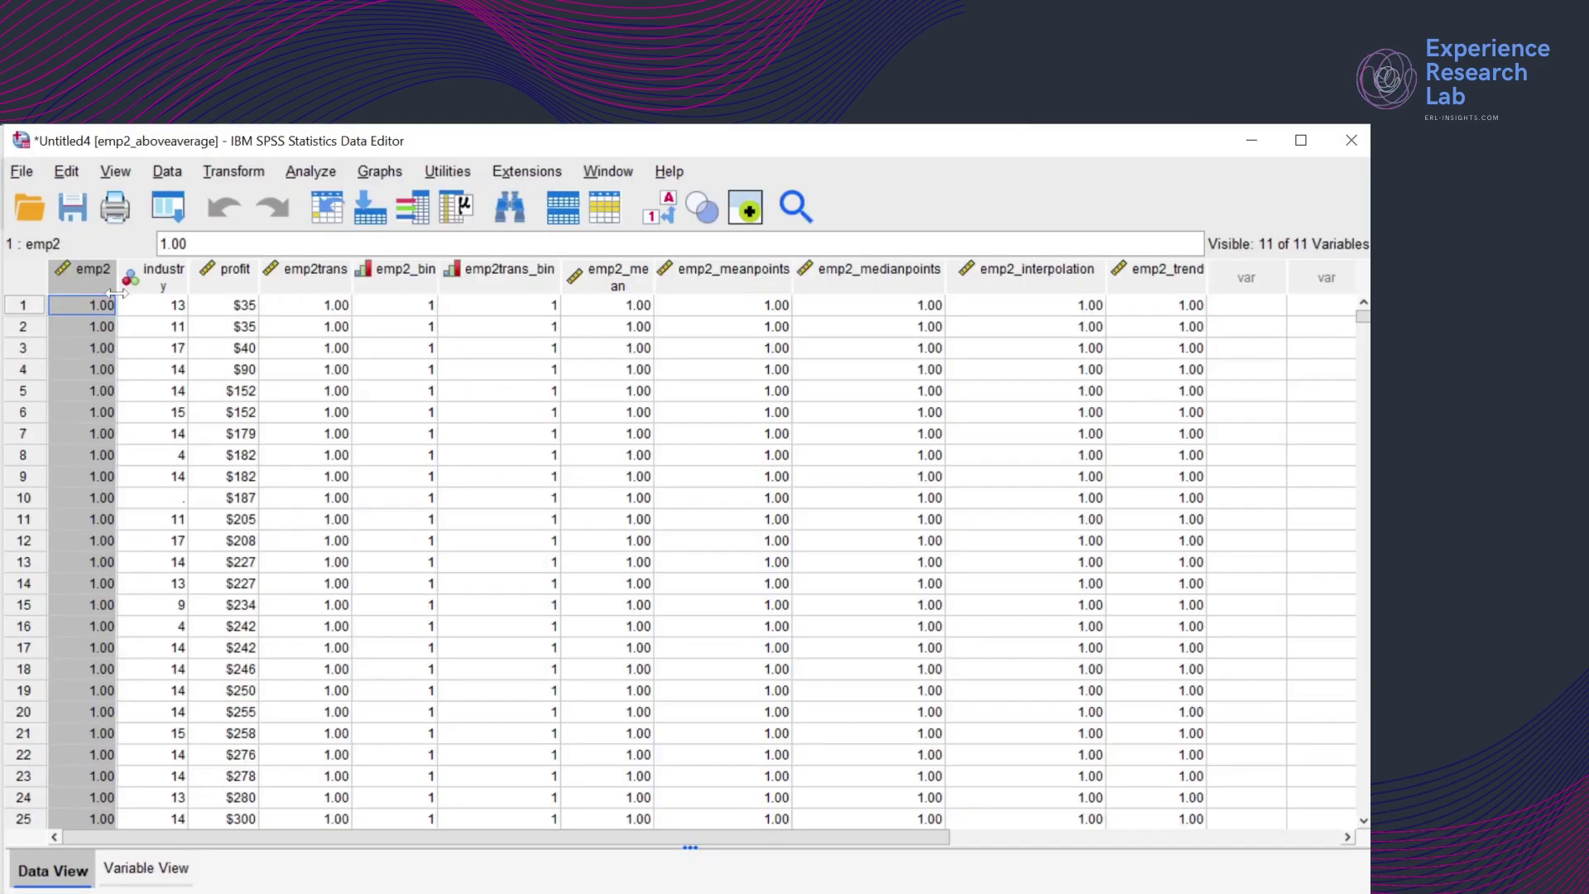
right_click(103, 271)
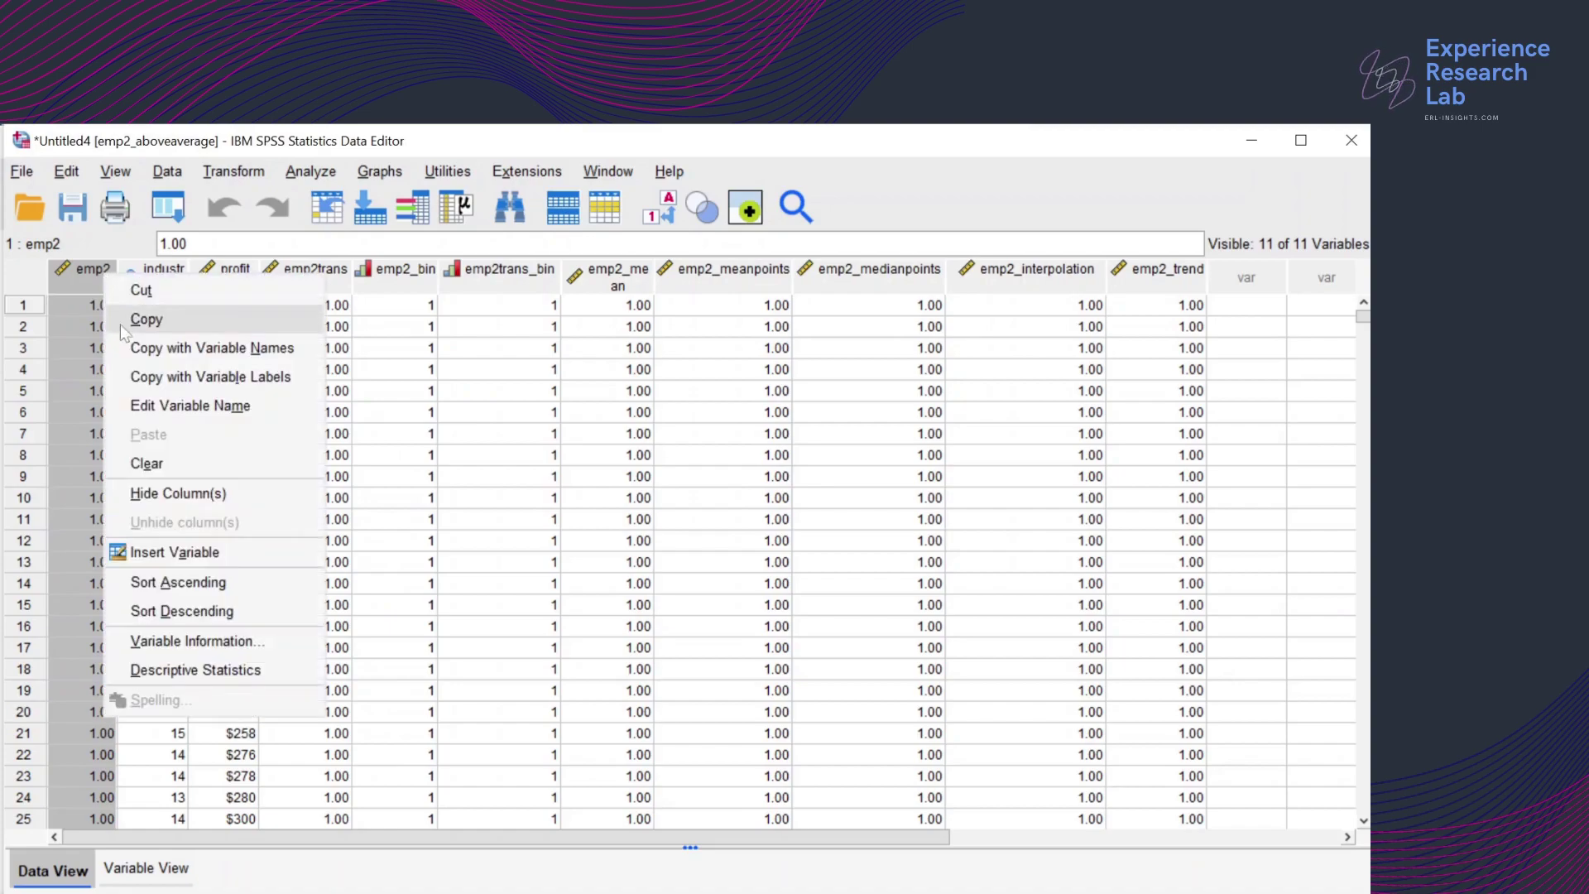
click(246, 622)
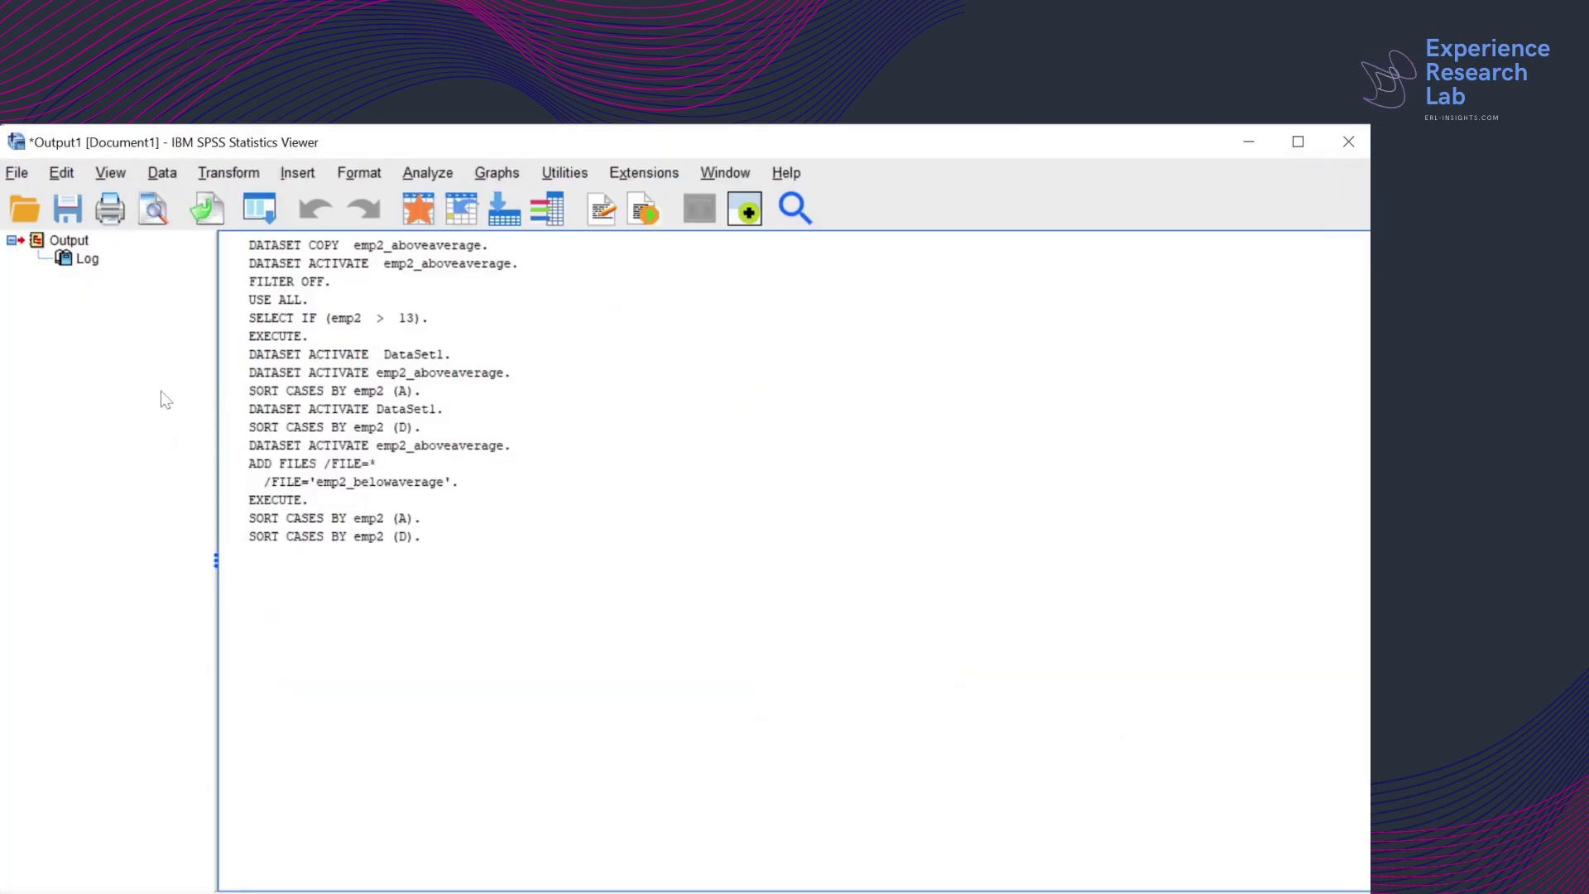
click(745, 175)
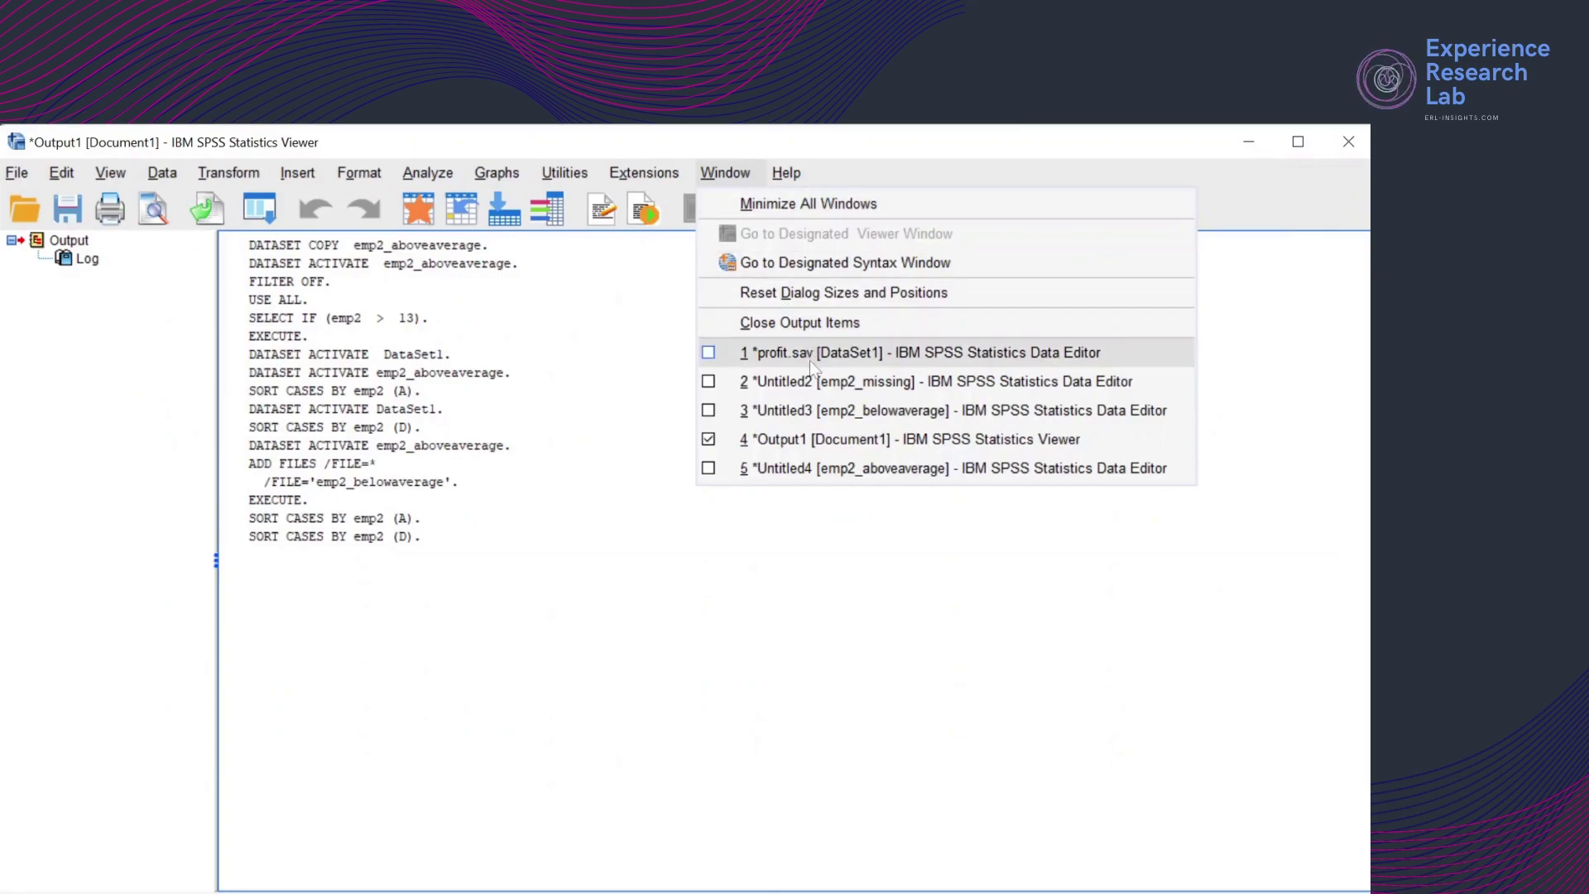
click(800, 470)
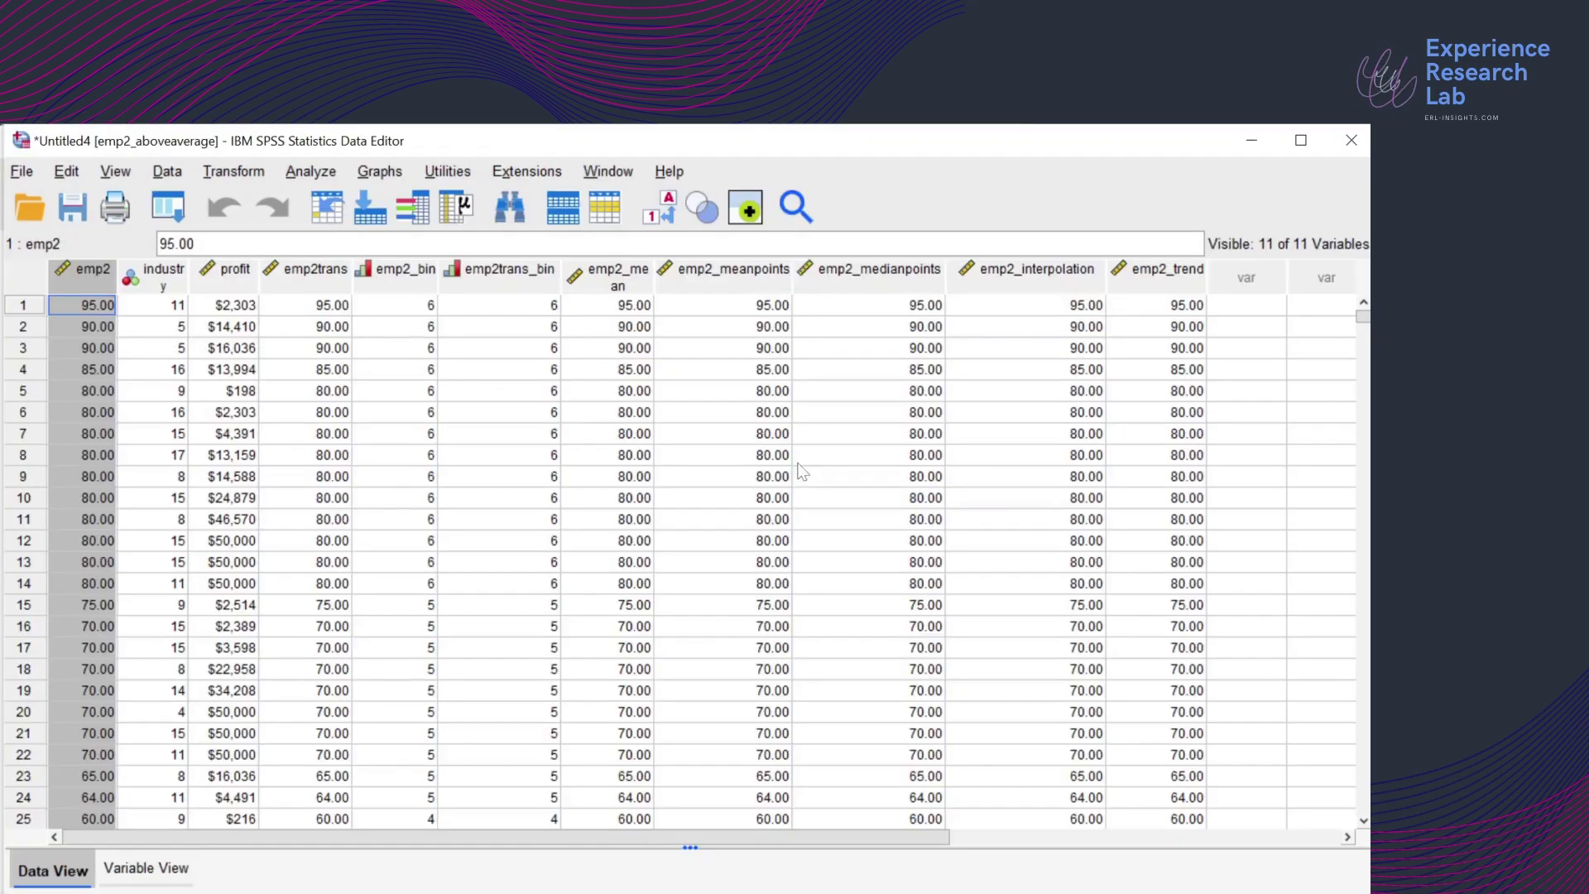
Rename the dataset from emp2_aboveaverage to emp2_valid through Rename Dataset
click(20, 172)
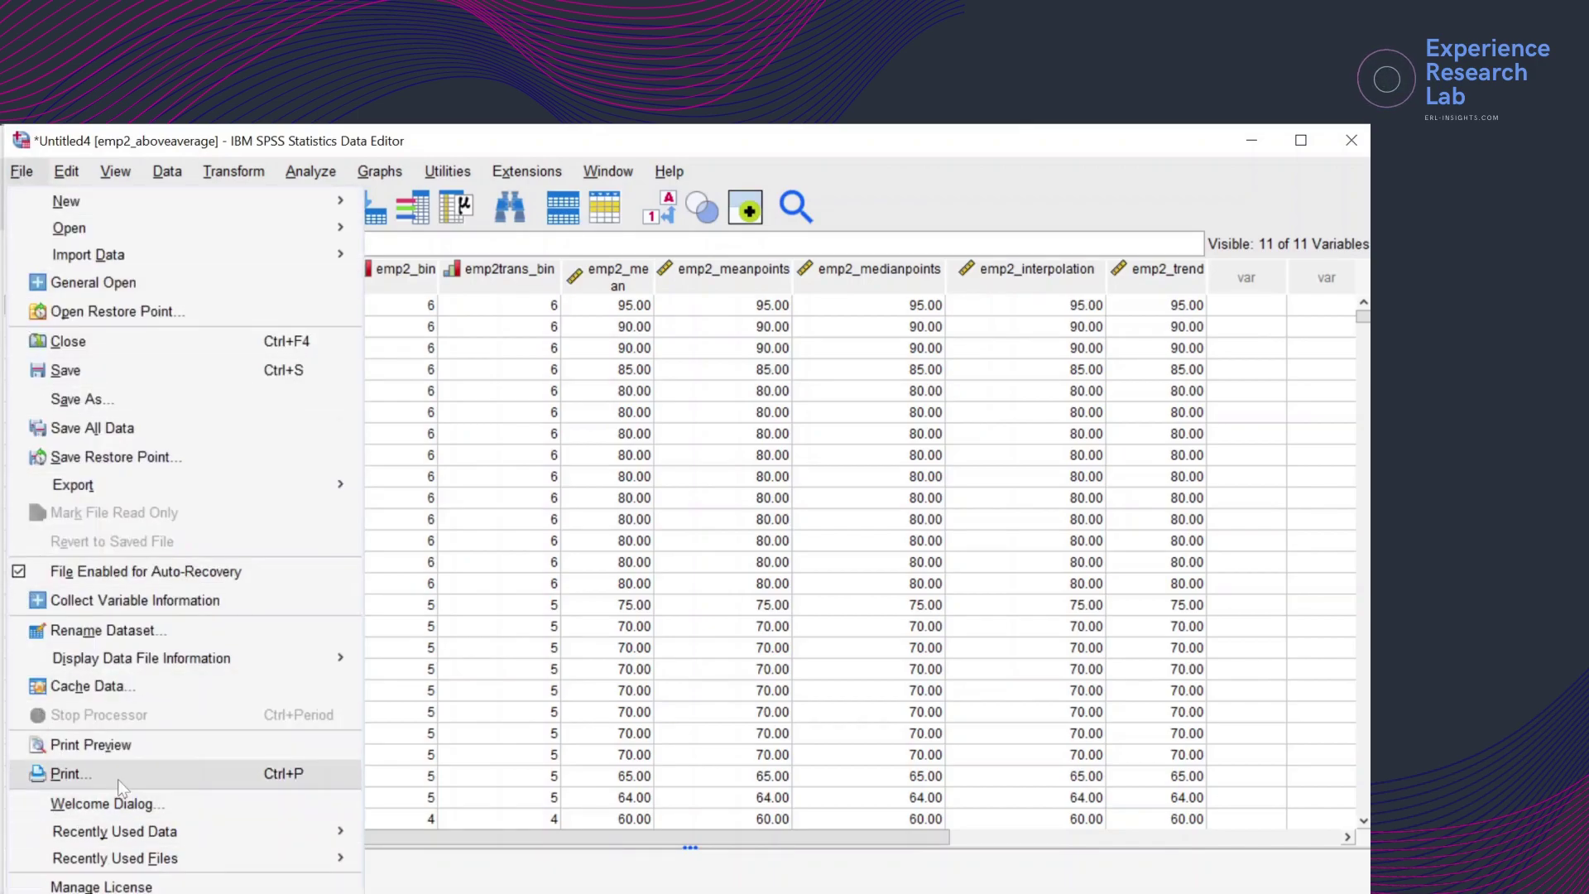
click(116, 633)
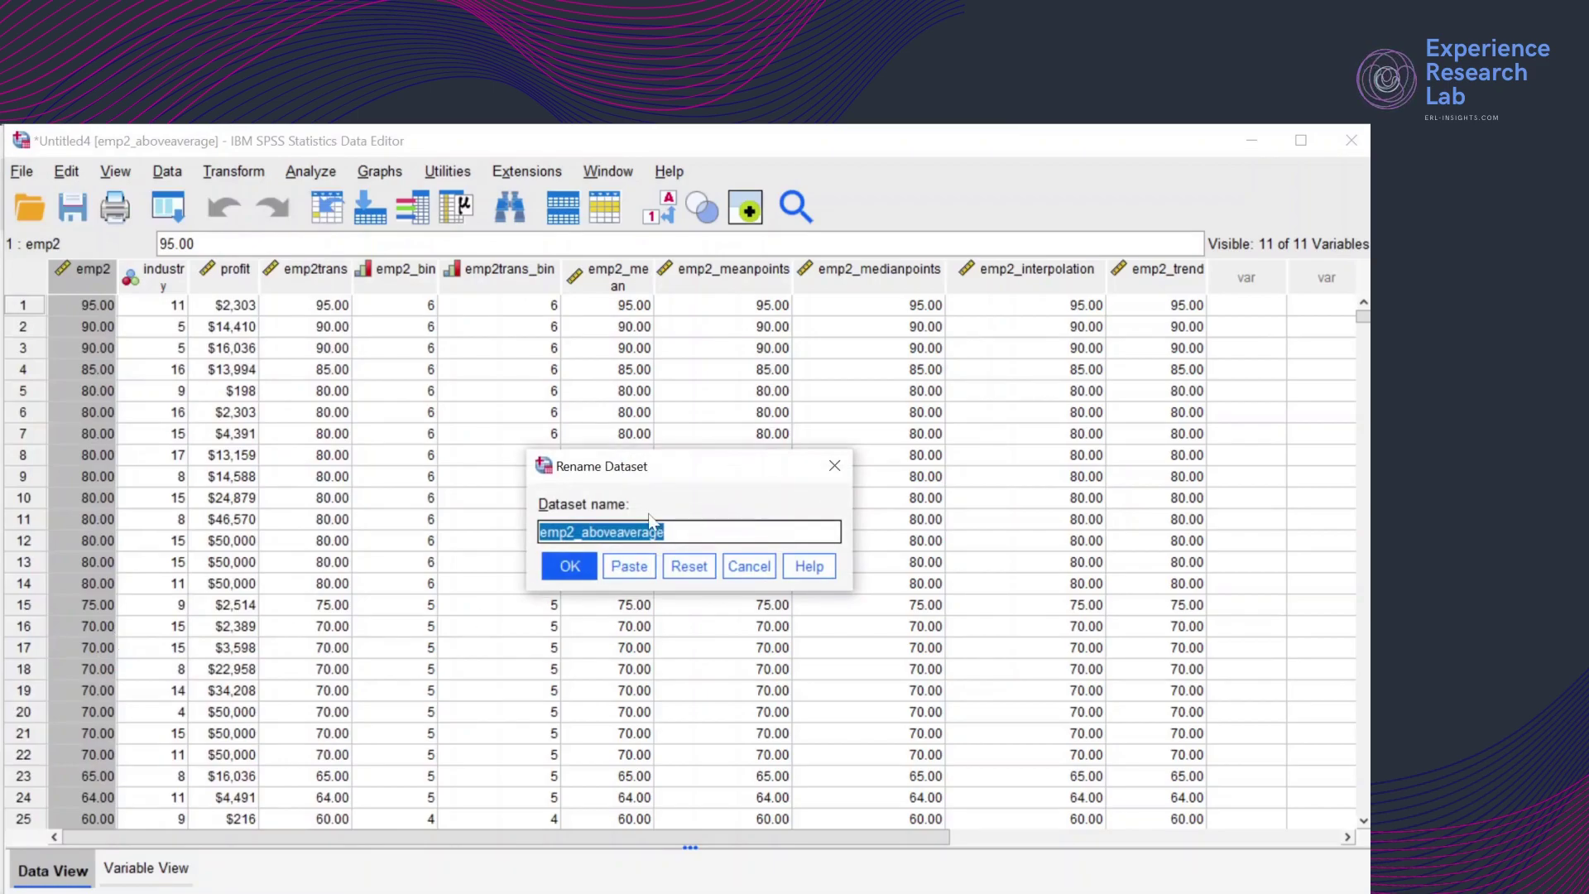
key(End)
key(shift+Left)
key(shift+Left)
key(shift+Left)
key(shift+Left)
key(shift+Left)
key(shift+Left)
key(shift+Left)
key(shift+Left)
key(shift+Left)
key(shift+Left)
key(shift+Left)
key(shift+Left)
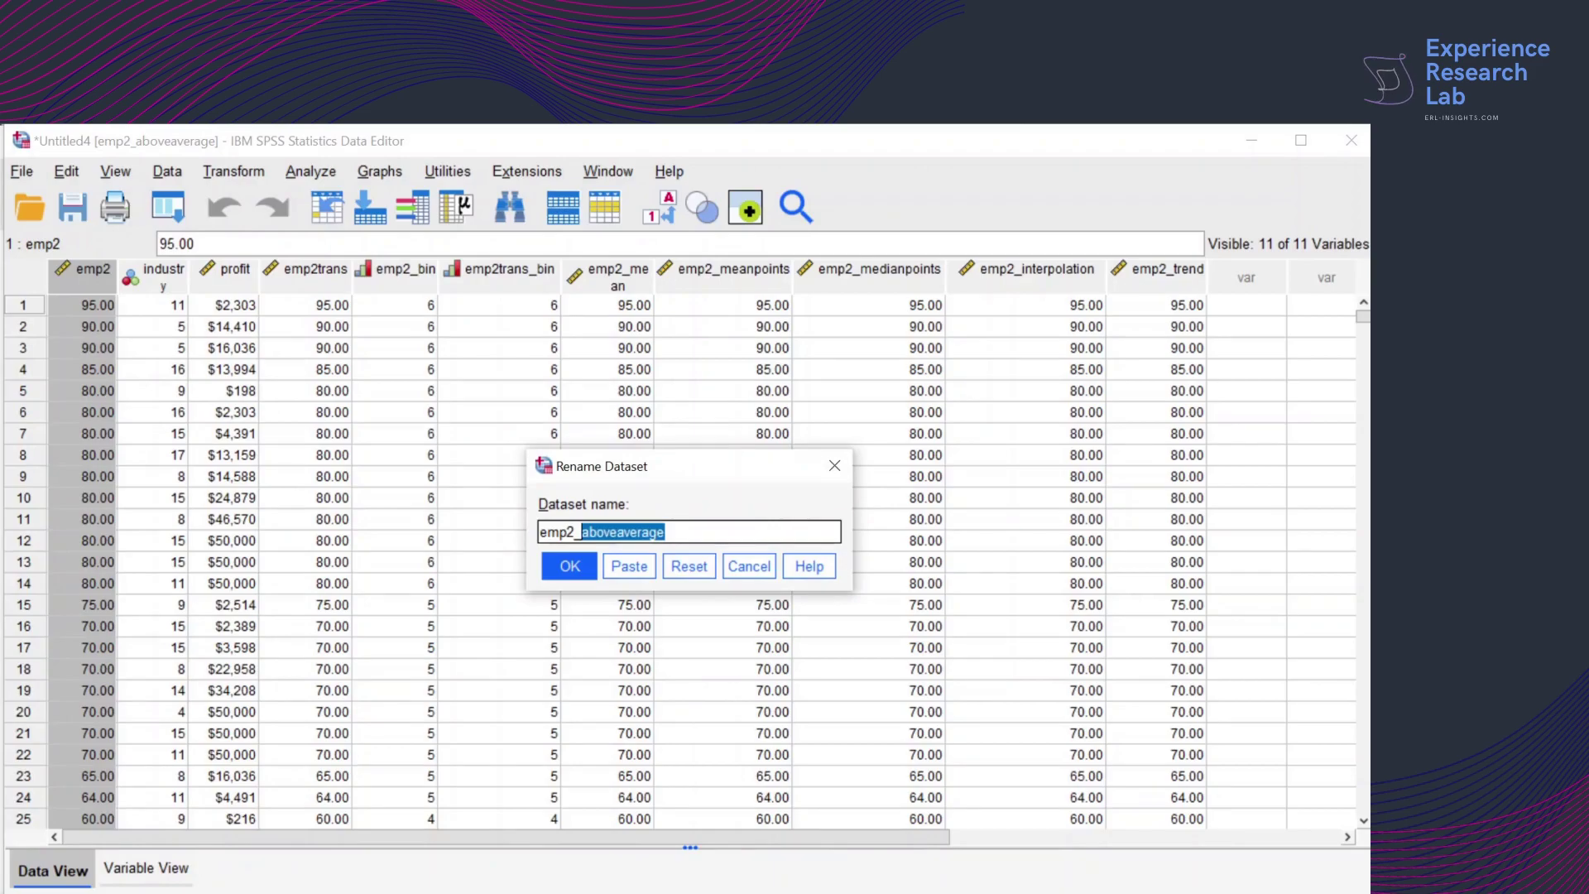
text(valid)
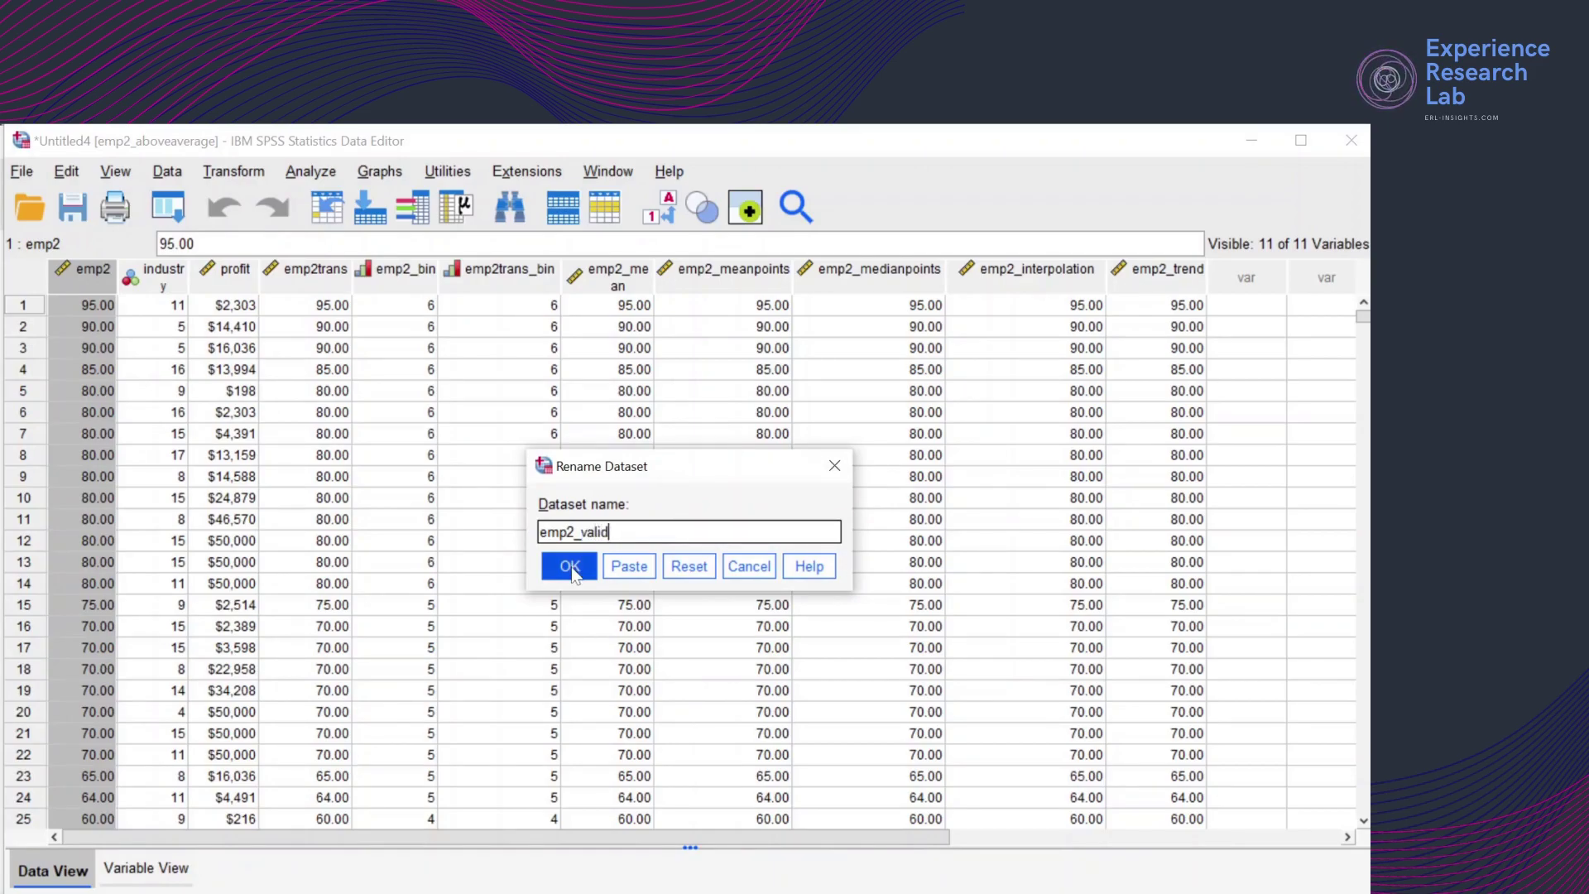
click(571, 568)
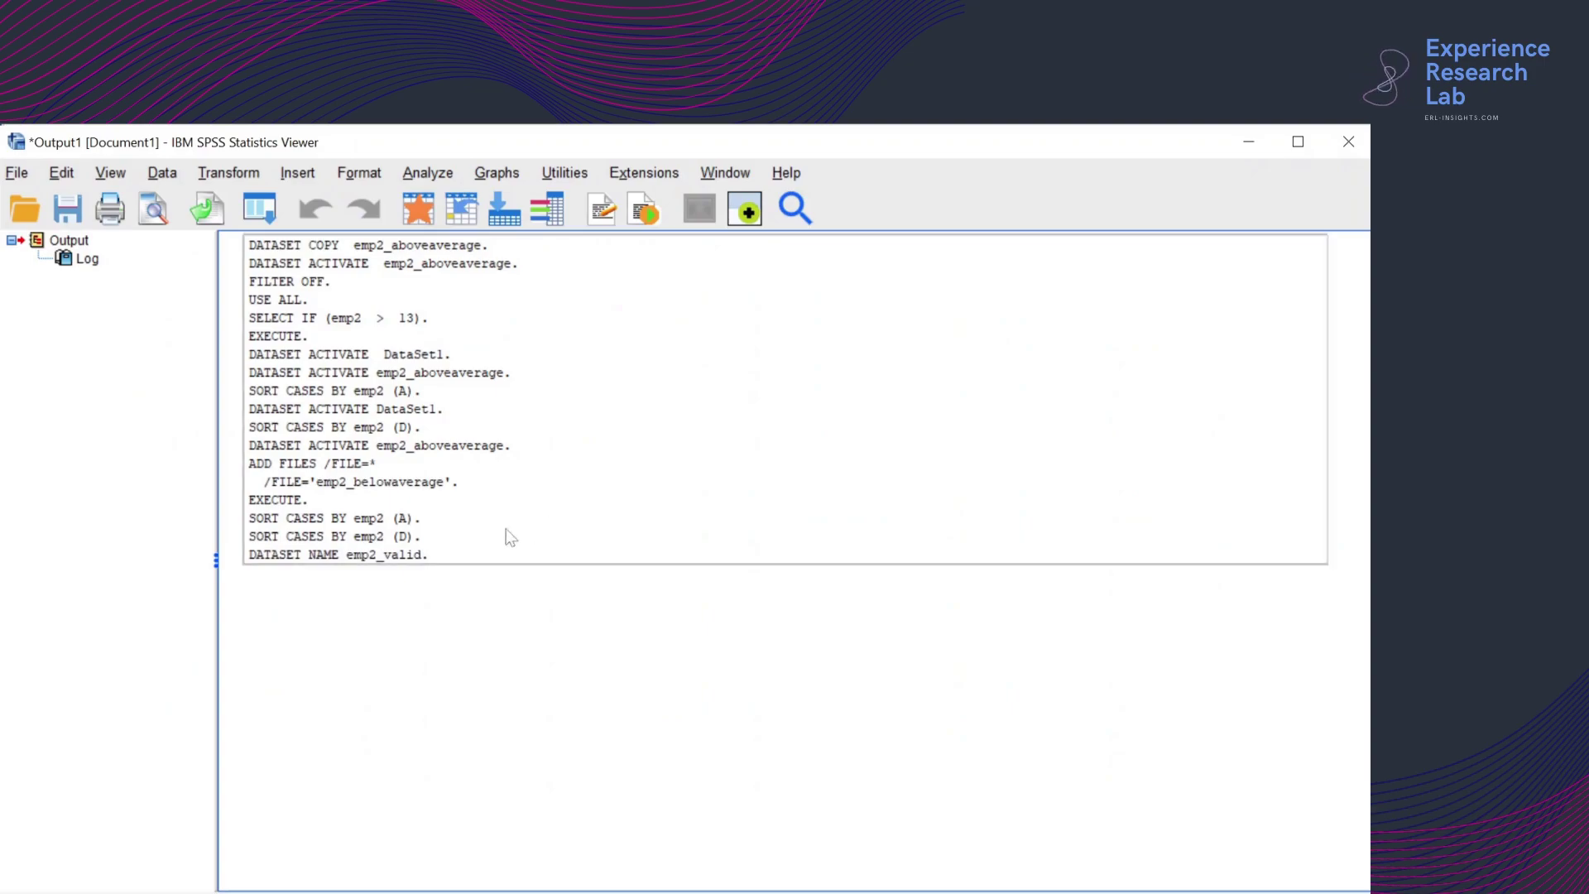
Go from the output Viewer back to the emp2_valid Data Editor
click(286, 571)
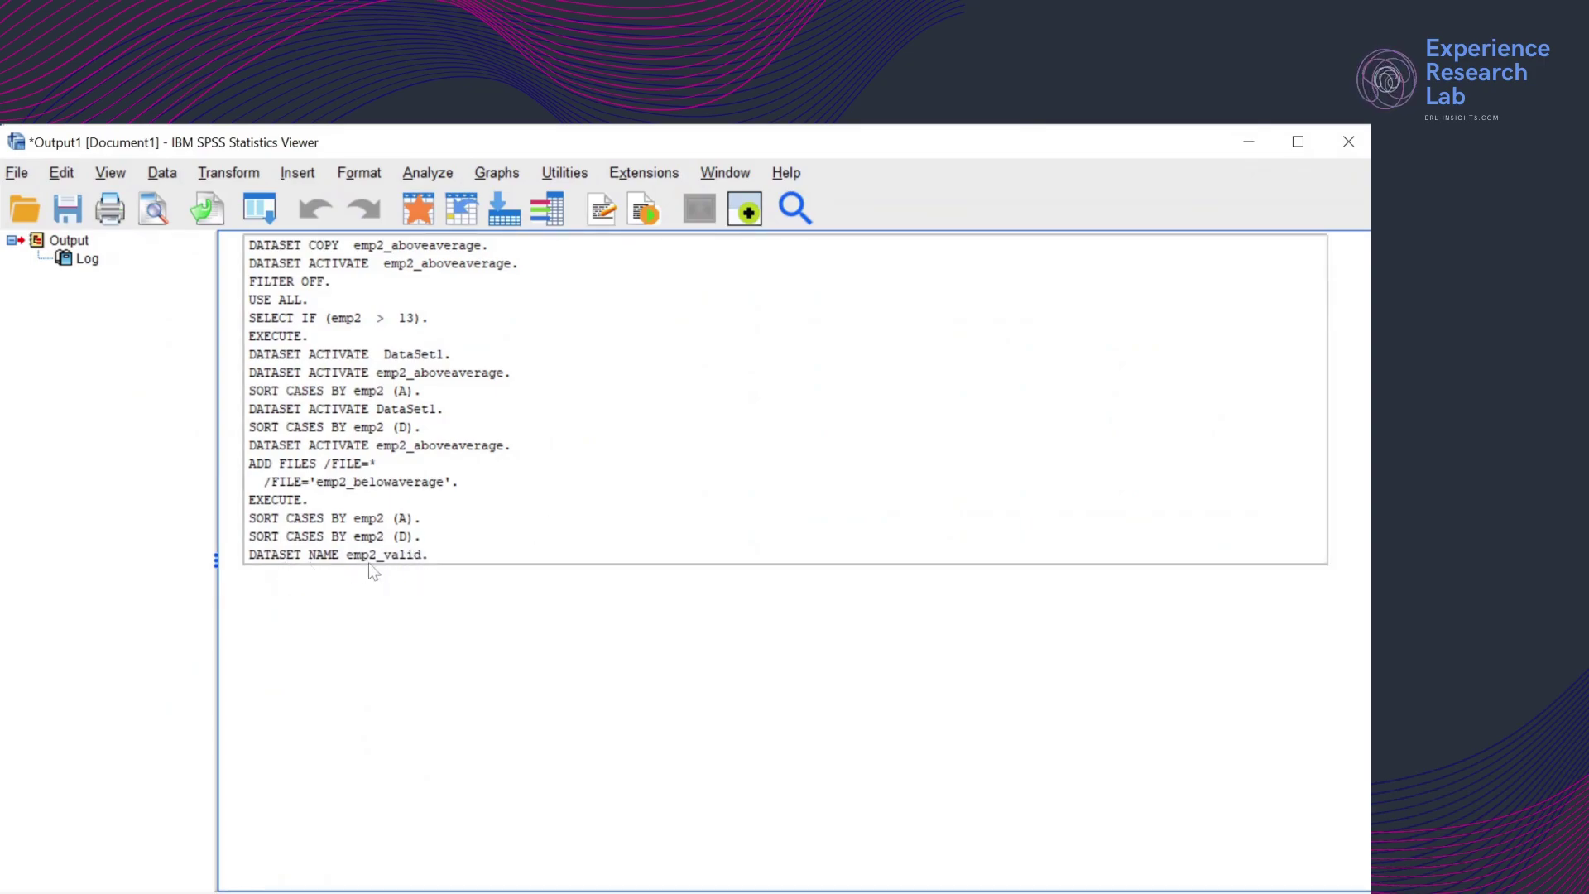
click(728, 284)
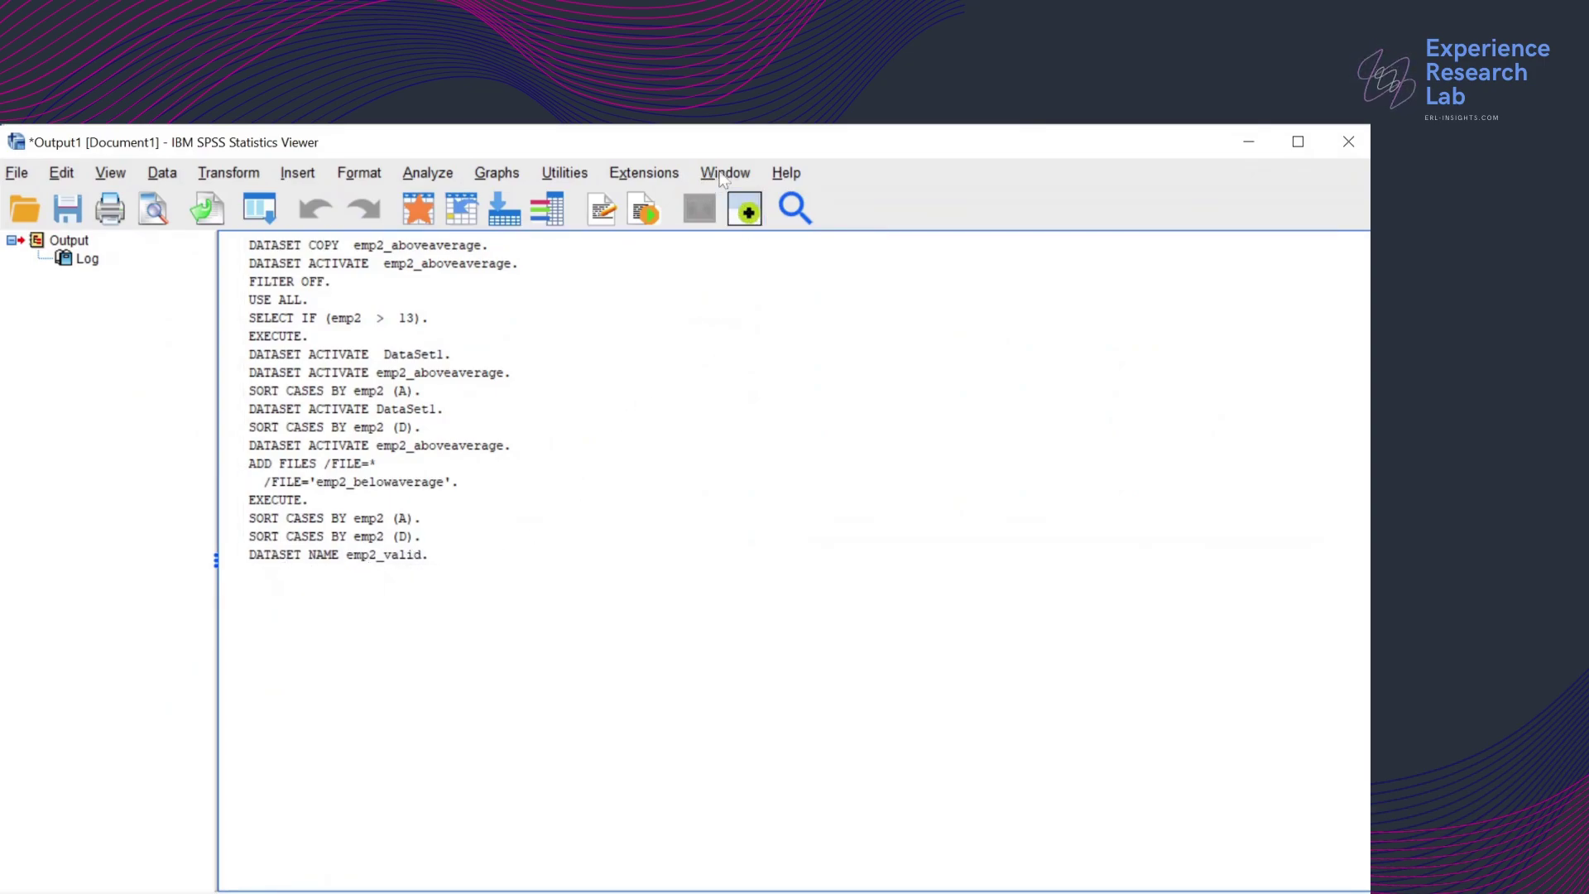
click(724, 173)
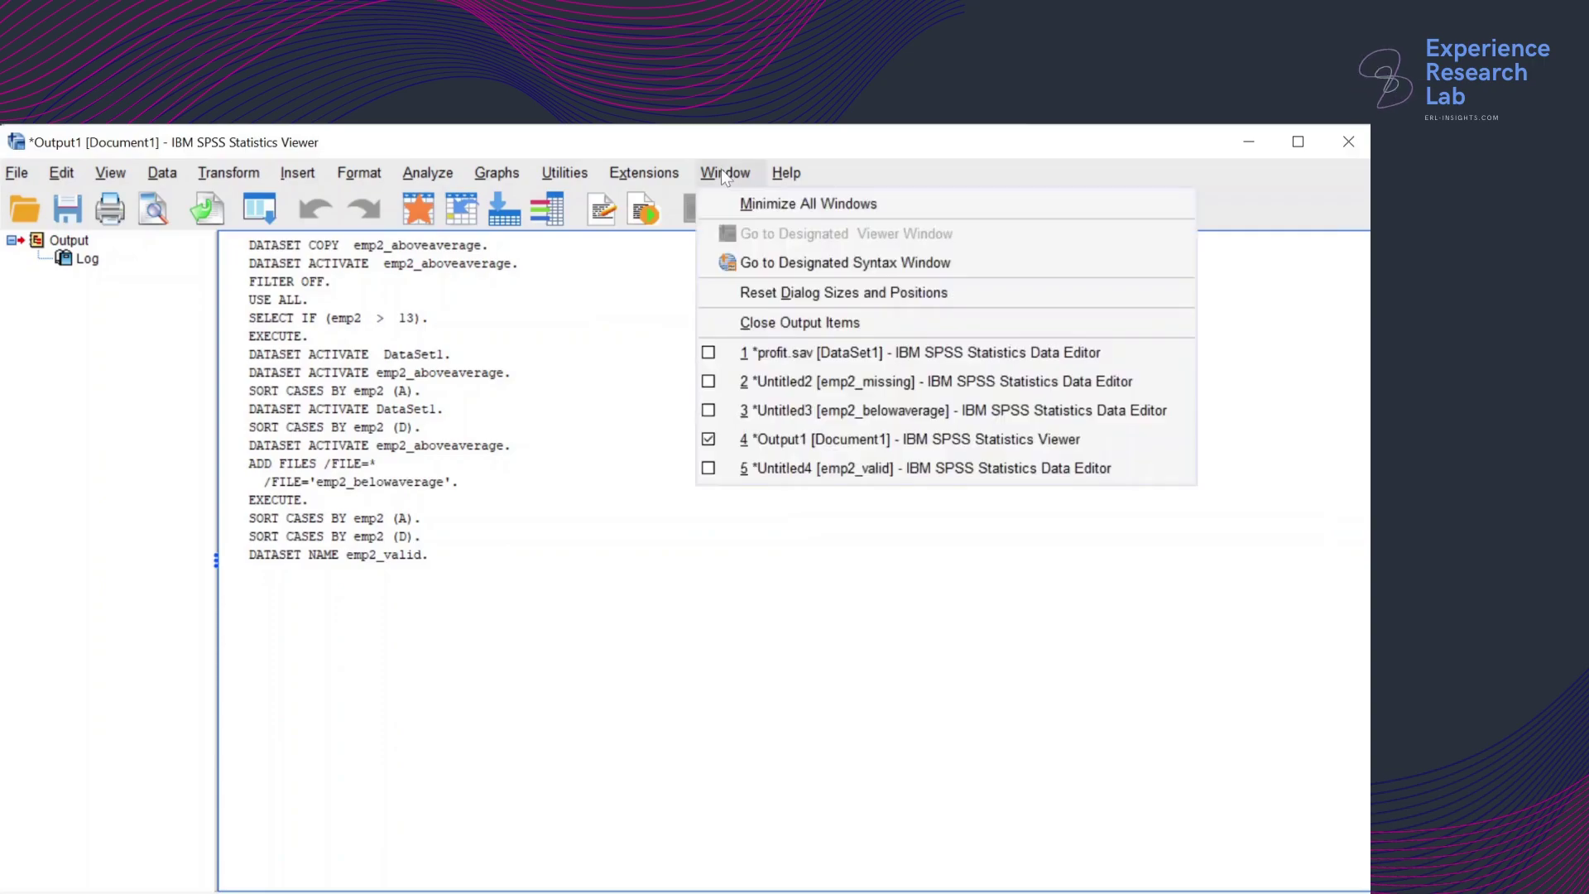
click(783, 471)
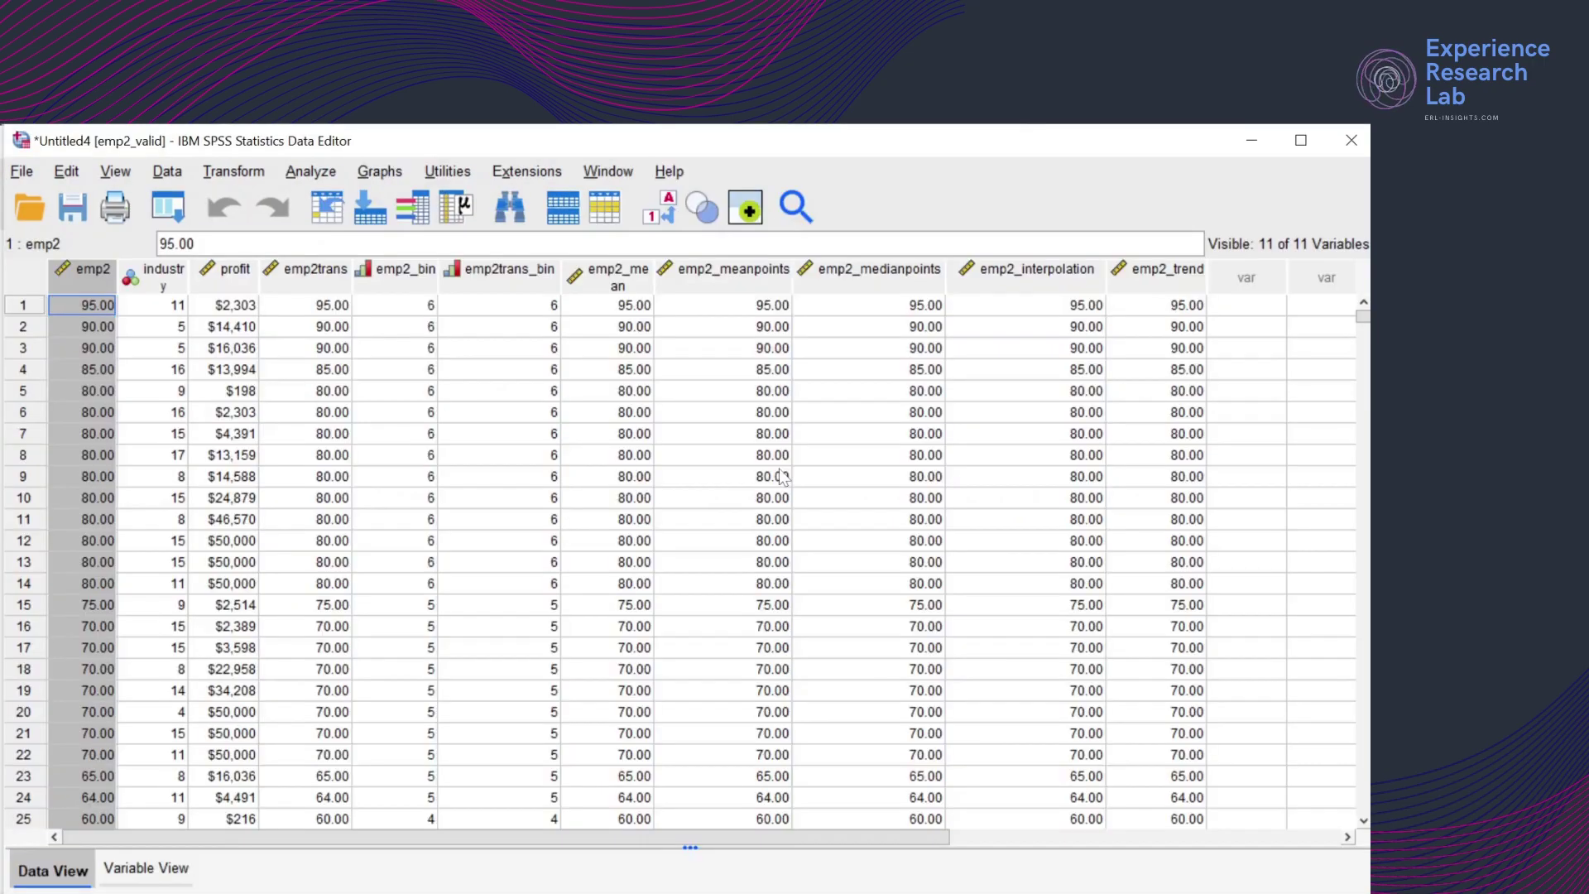
click(346, 443)
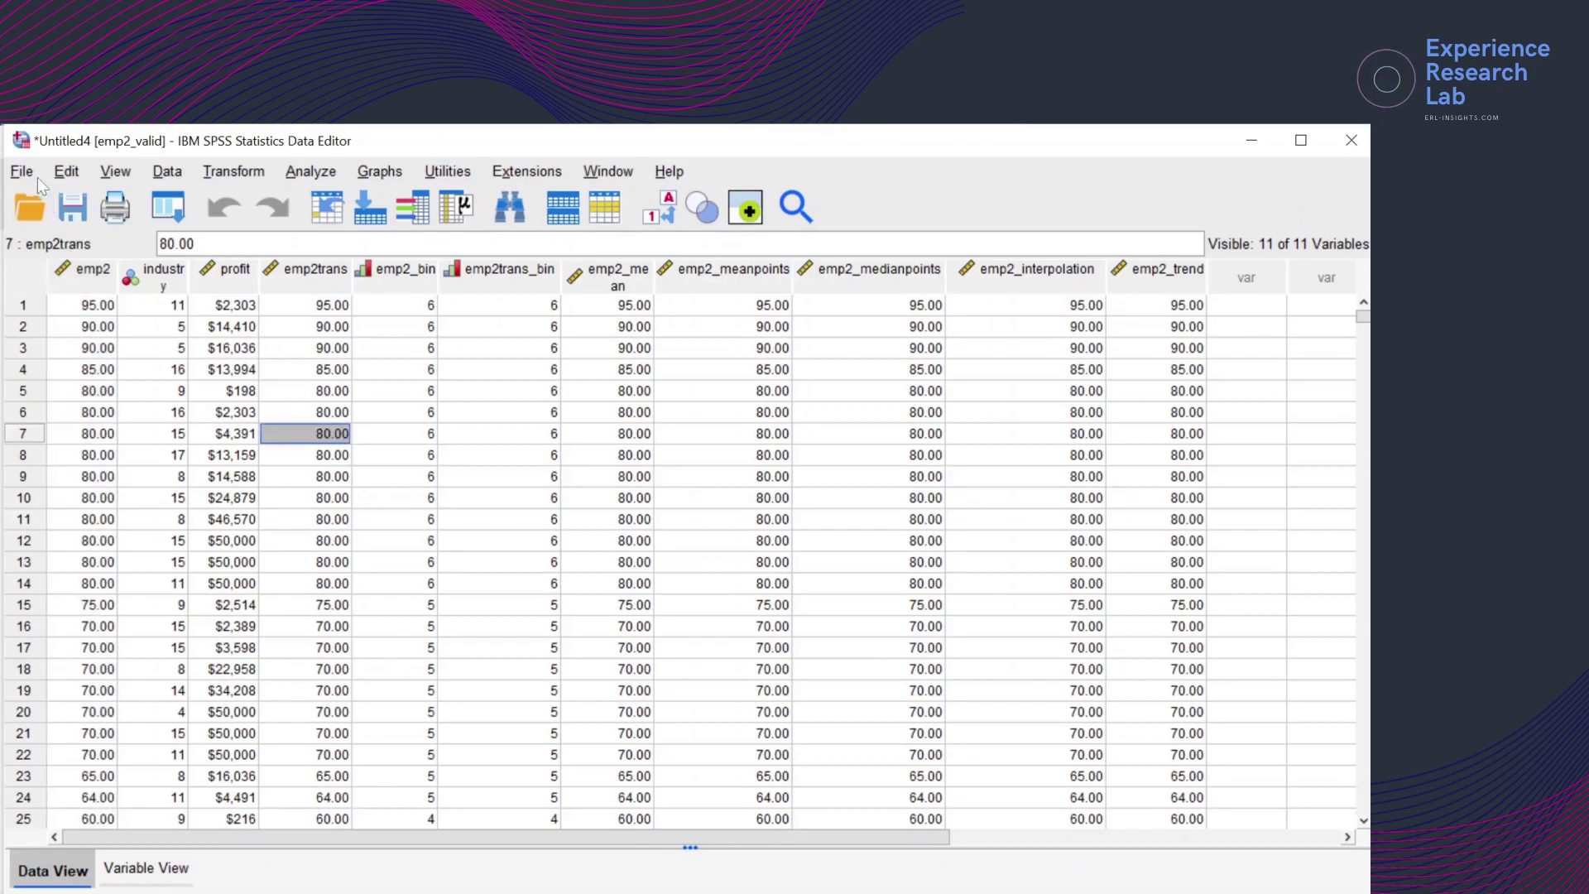
Save the emp2_valid data to the Desktop as profit_valid.sav
click(23, 173)
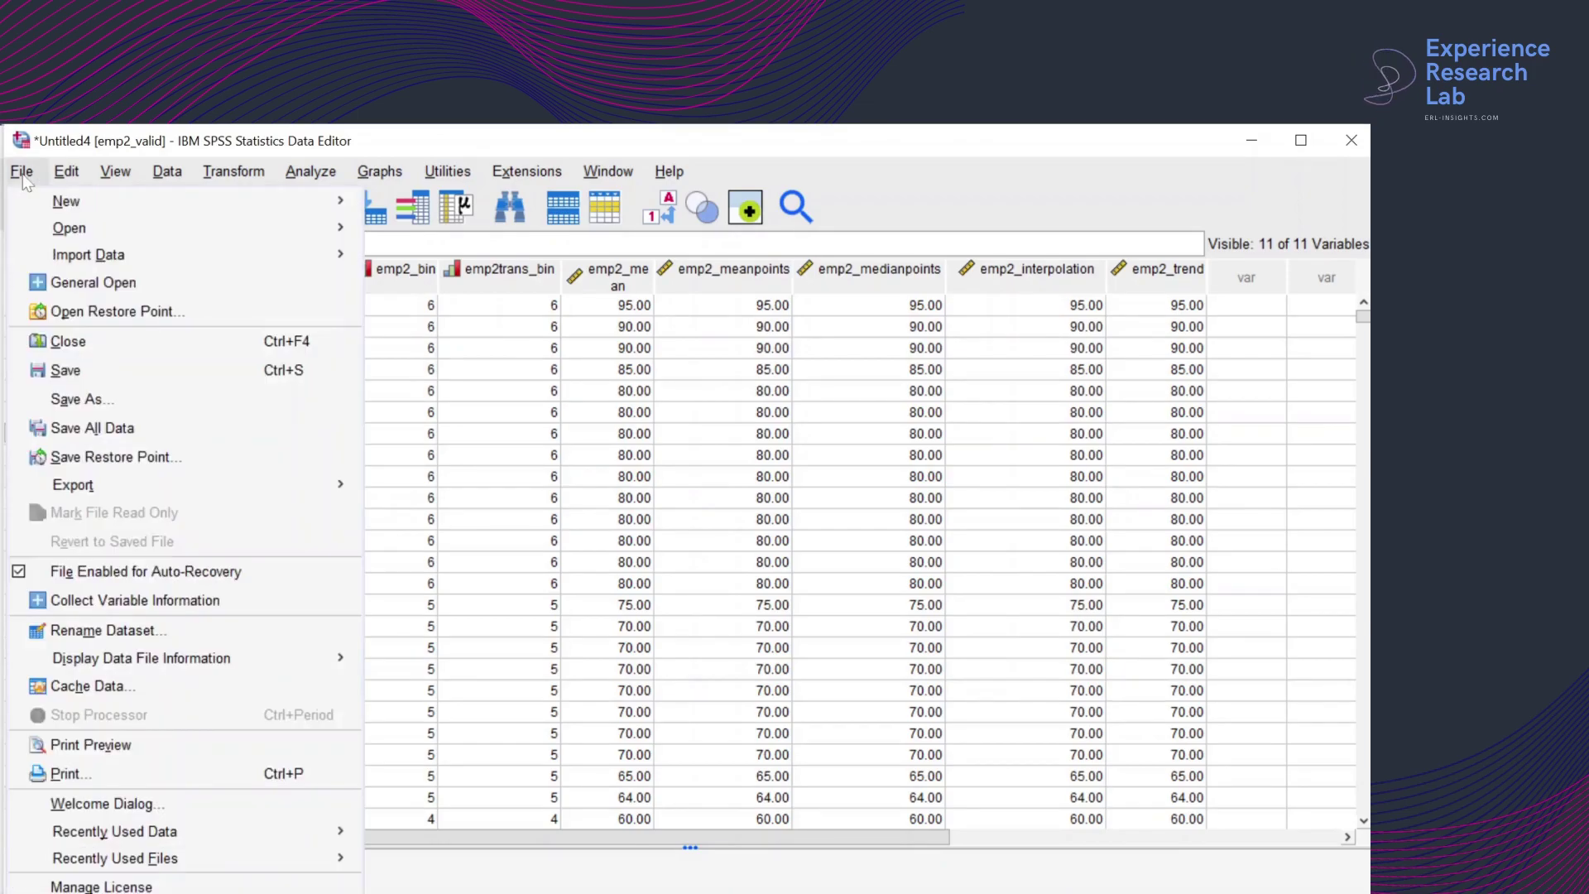
click(73, 400)
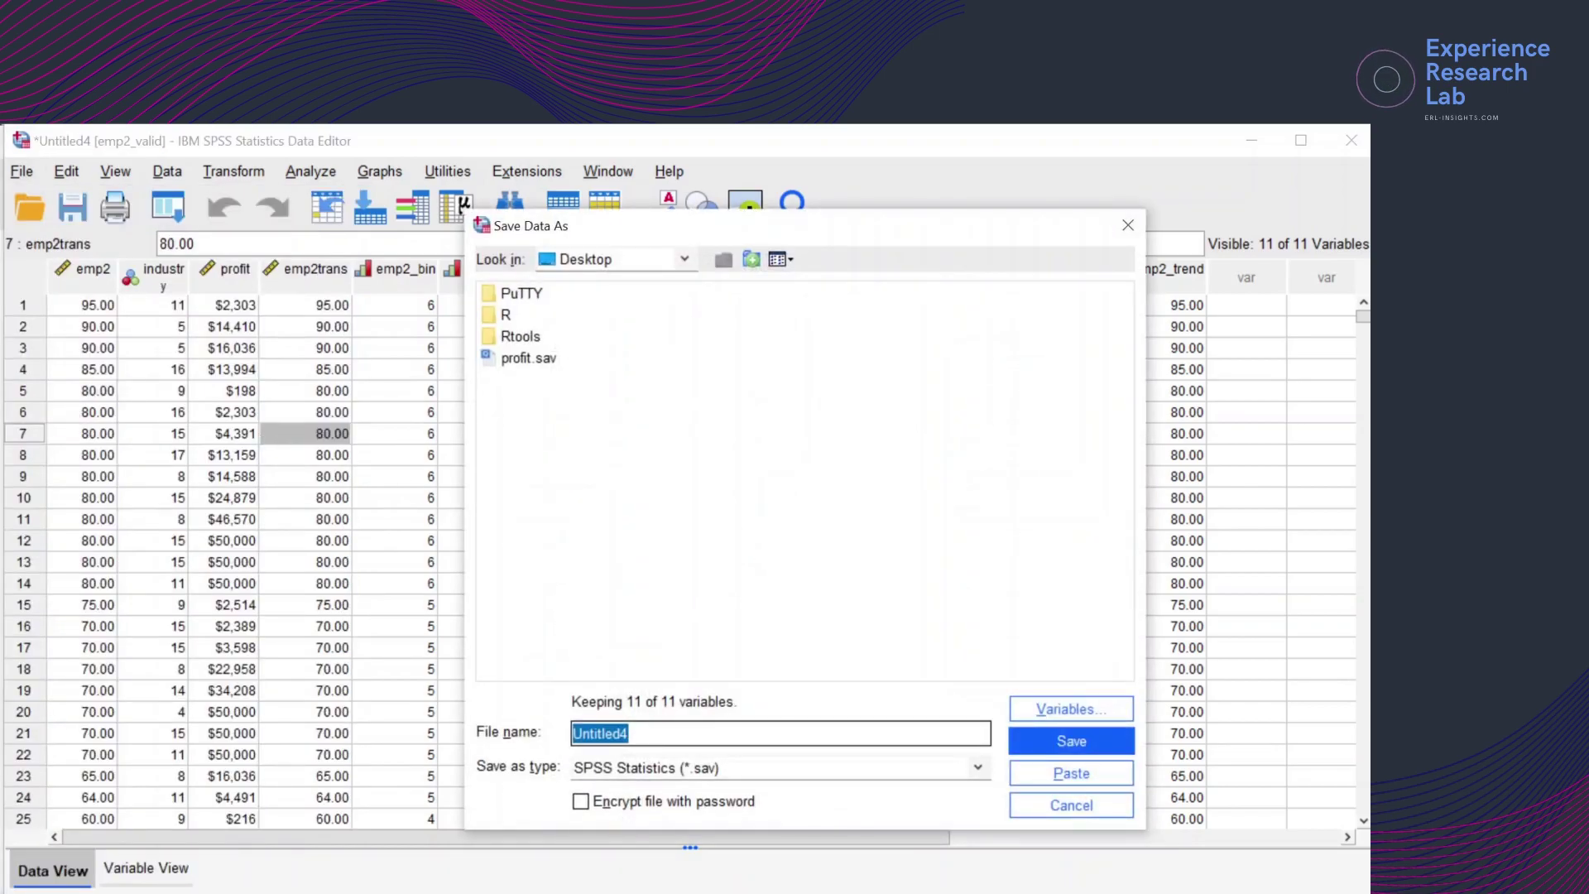
text(profit)
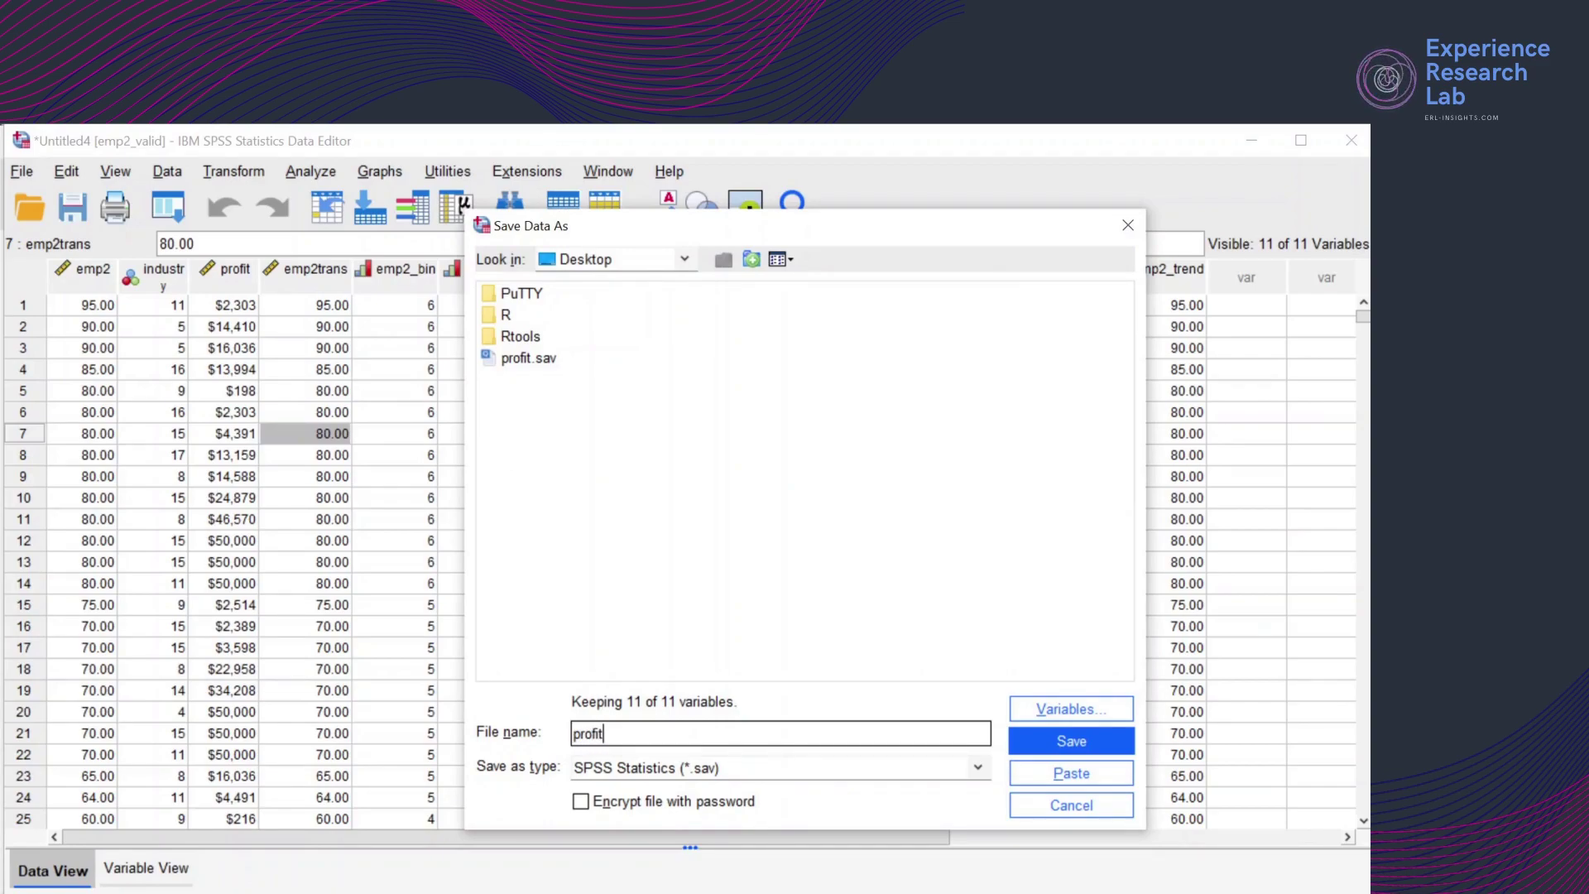
text(_valid)
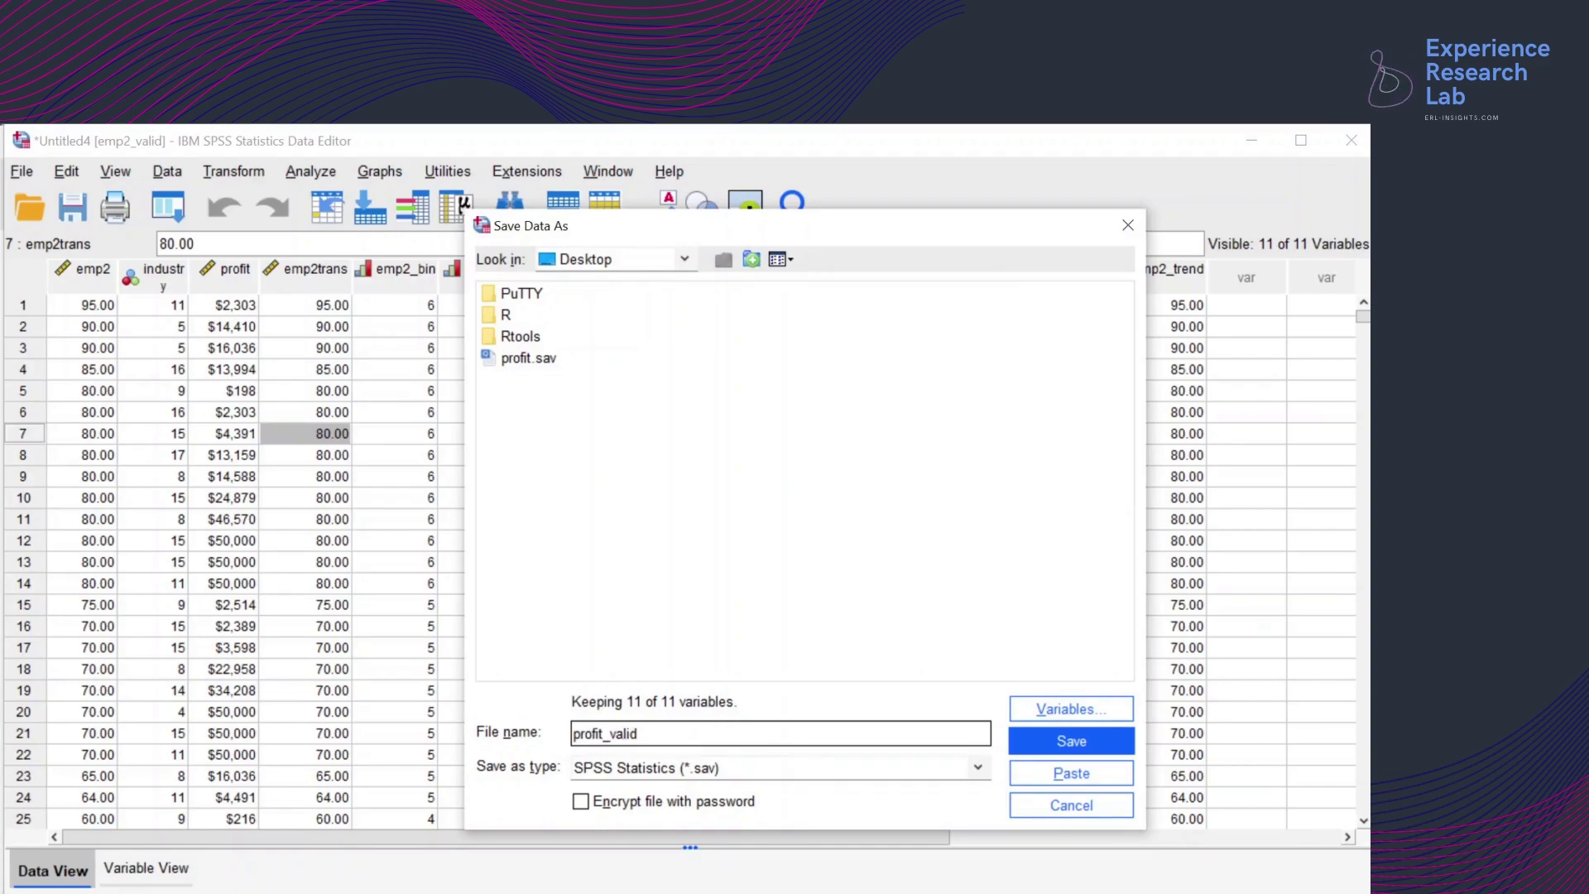
click(1073, 749)
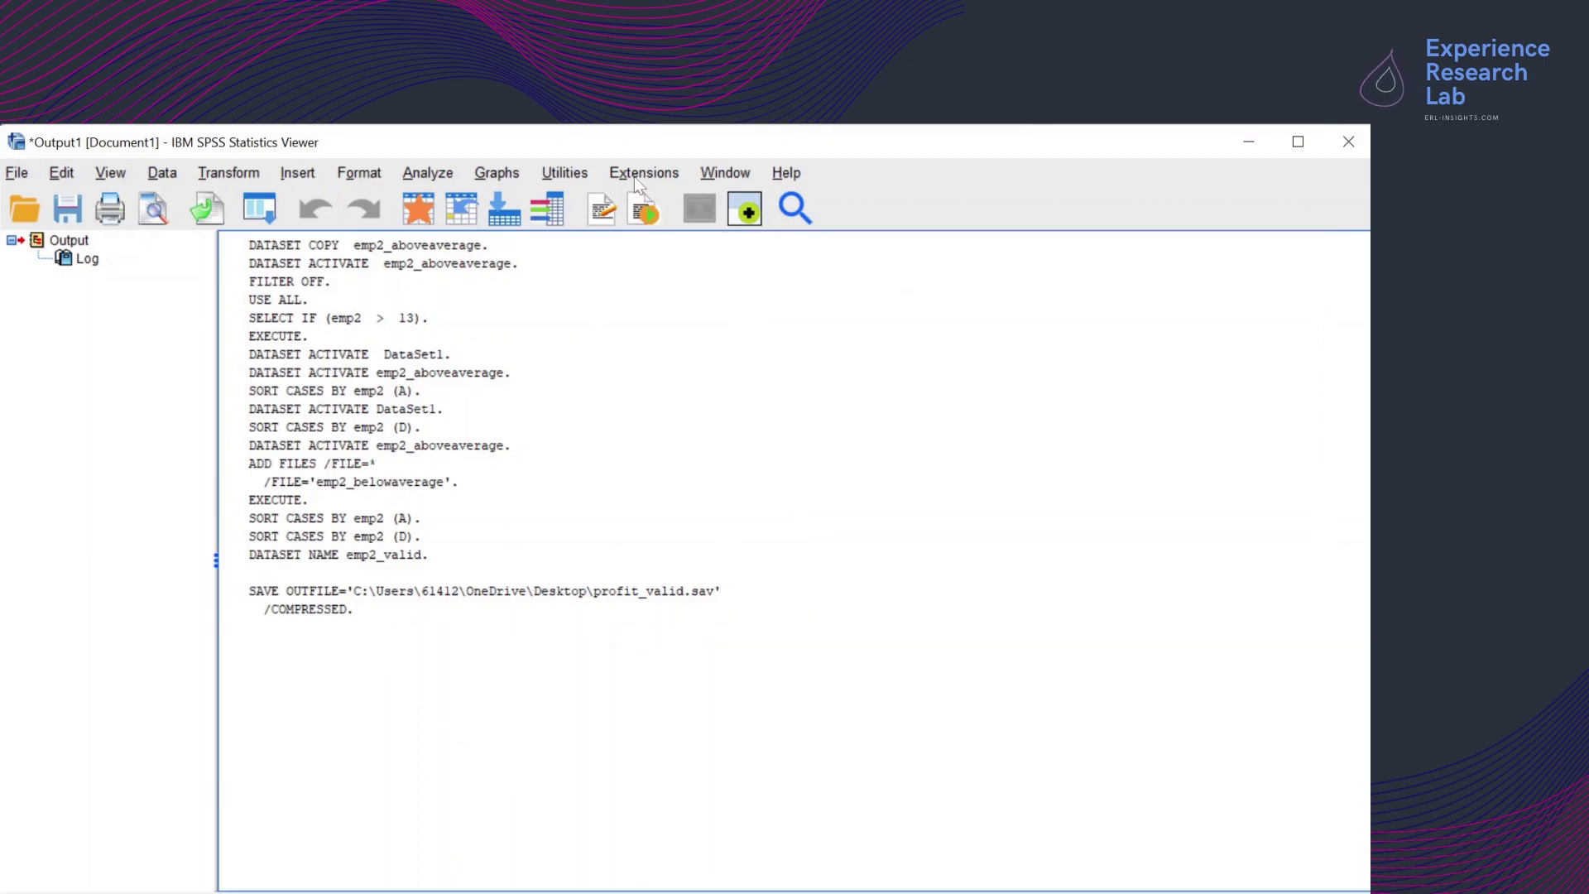
Switch back to the profit_valid.sav [emp2_valid] Data Editor window
click(725, 173)
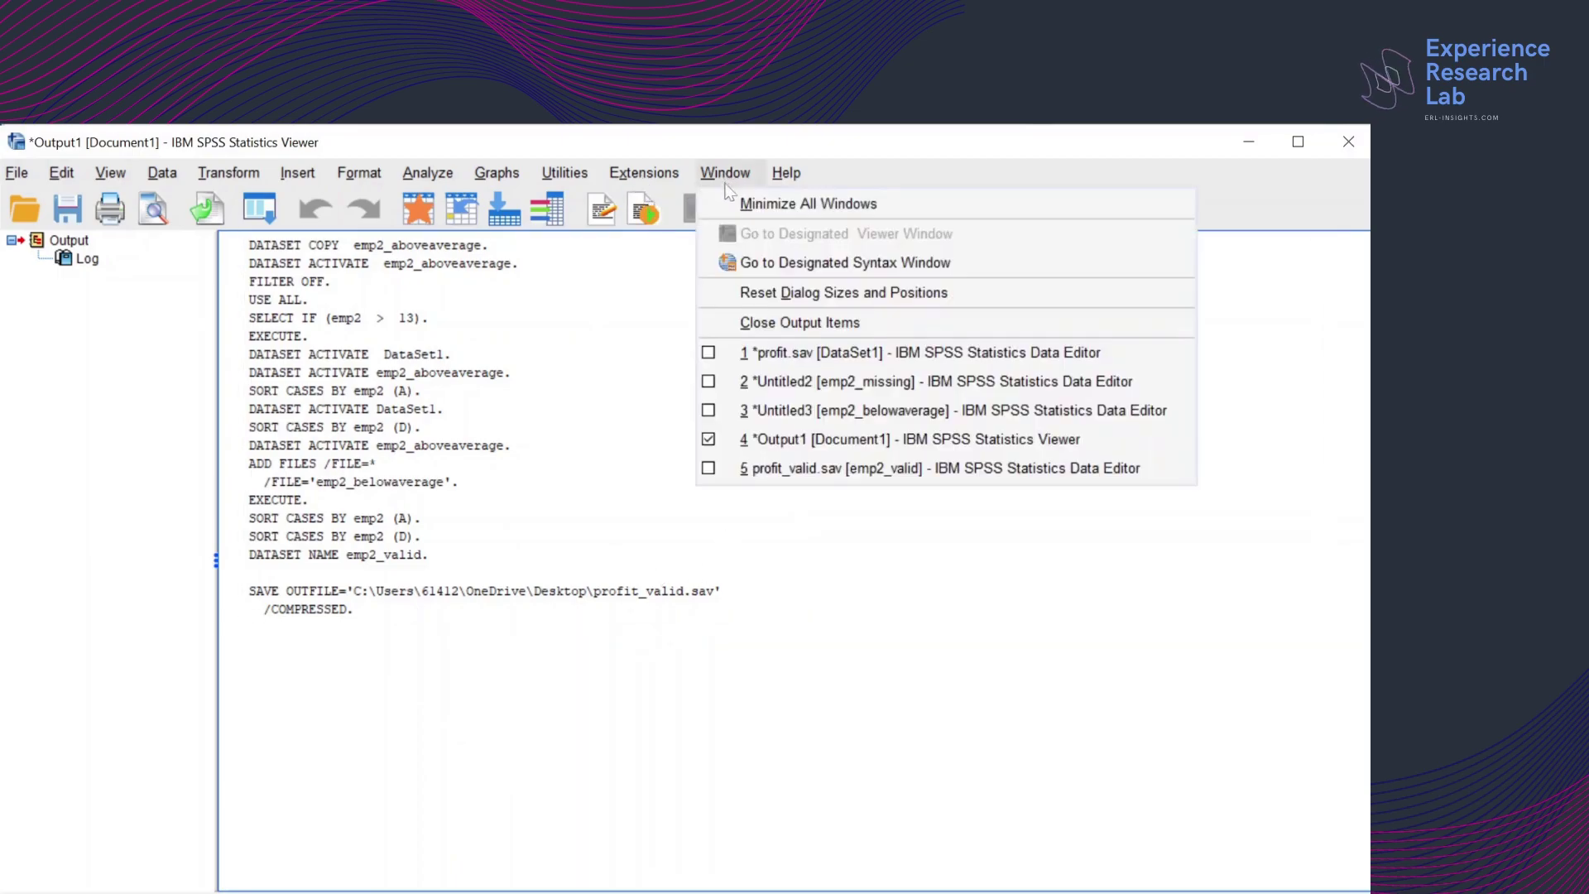
click(785, 468)
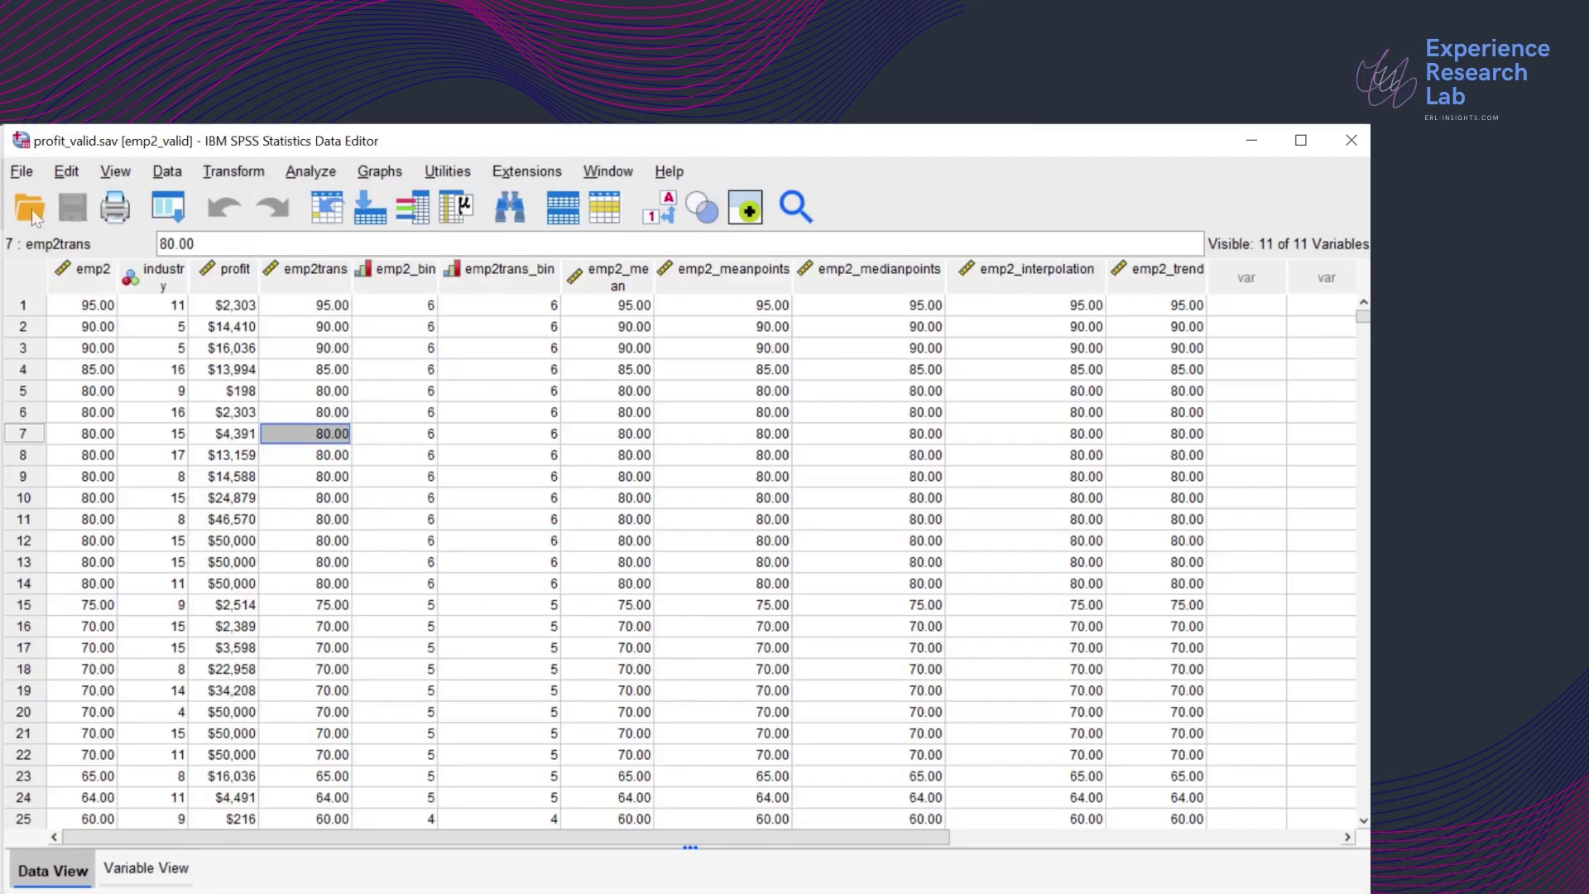